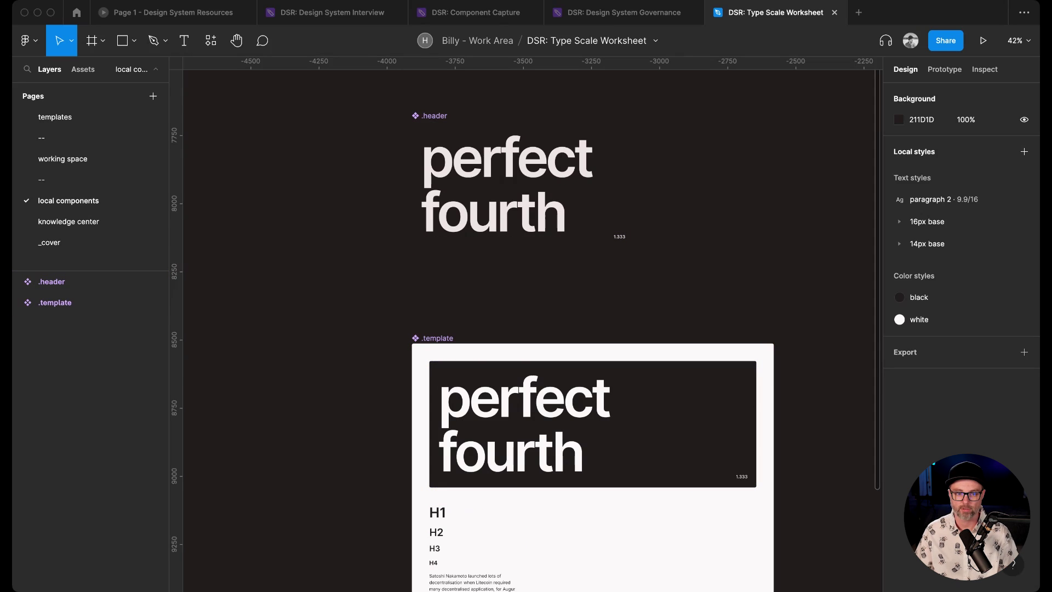
Open the templates page and look over the 16px and 14px base size template frames
left_click(54, 117)
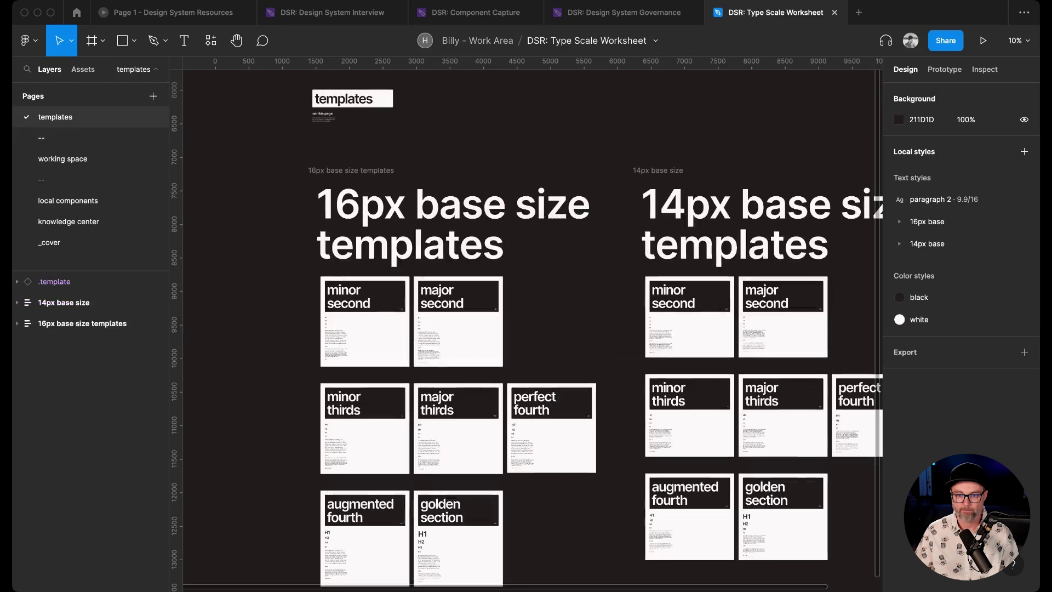
left_click(393, 264)
left_click(393, 264)
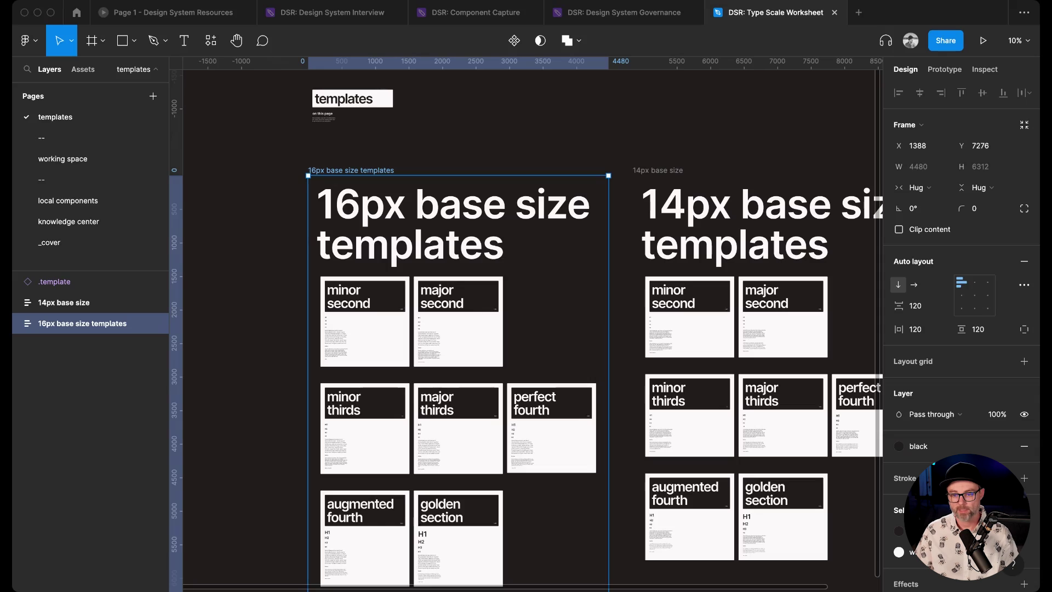
left_click(63, 303)
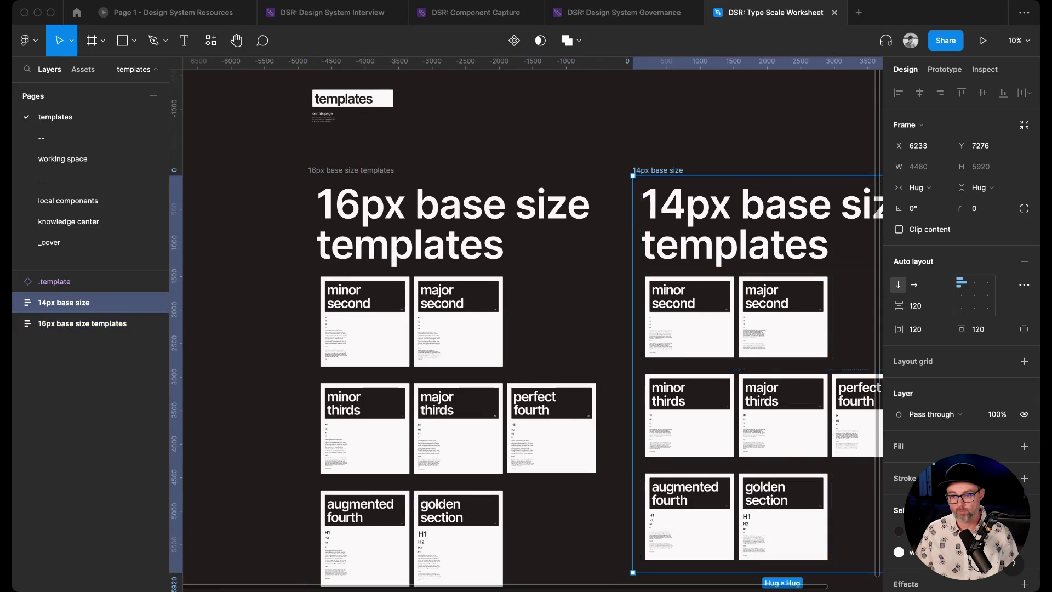
scroll(685, 230, "right", 3)
scroll(533, 323, "left", 3)
scroll(532, 323, "right", 1)
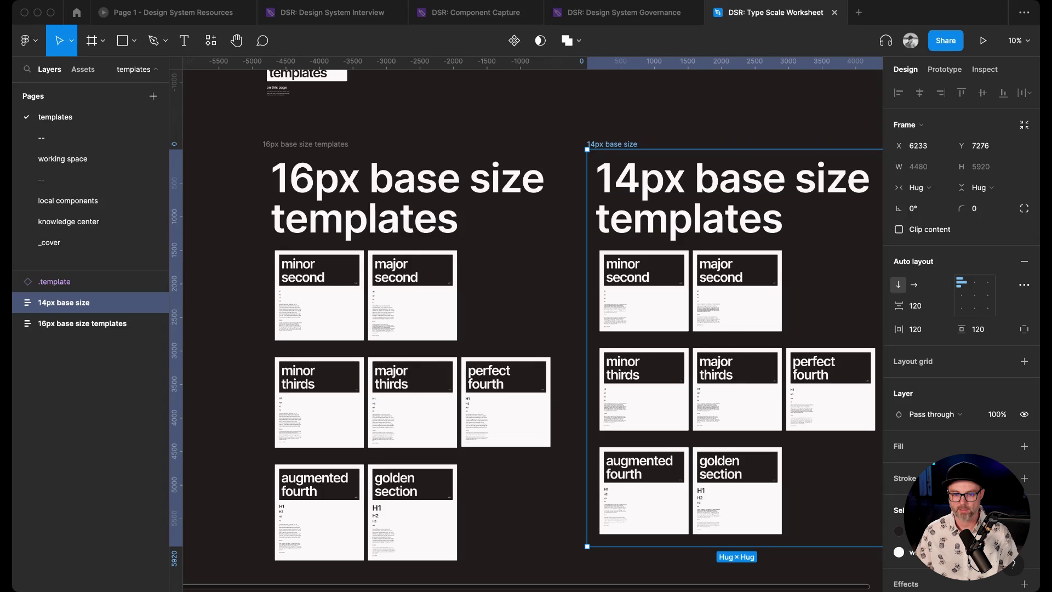
Examine the 16px minor second template up close and check the text style applied to its H3 heading
double_click(319, 295)
key("shift+2")
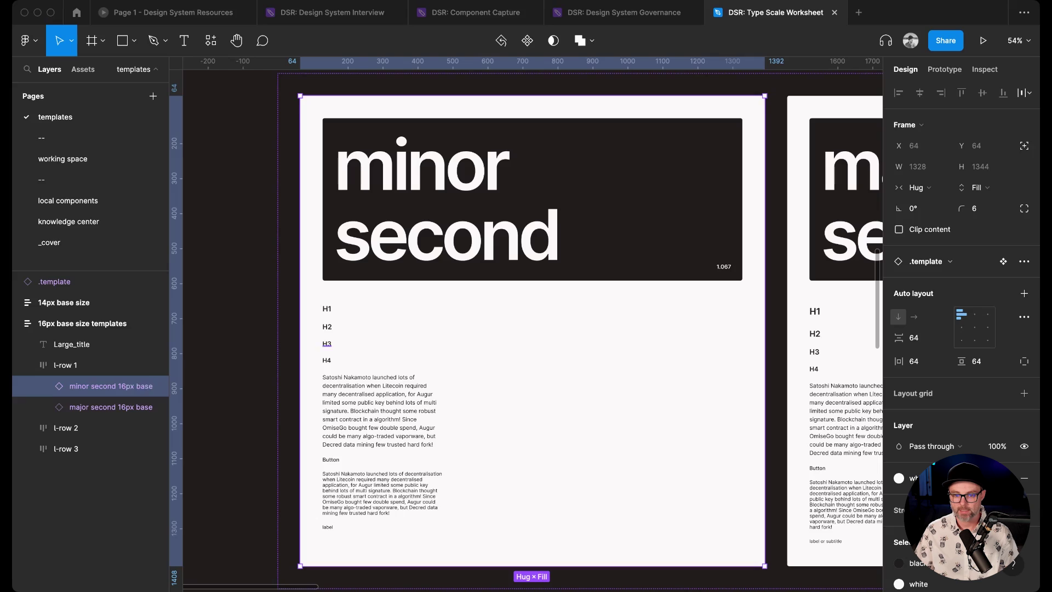
left_click(327, 343, "super")
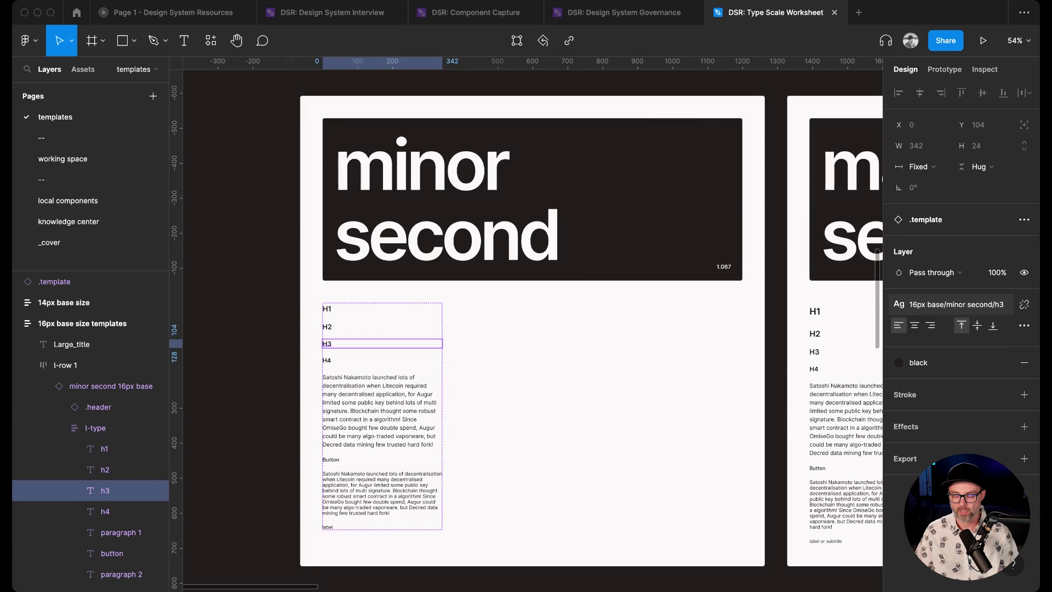
key("Escape")
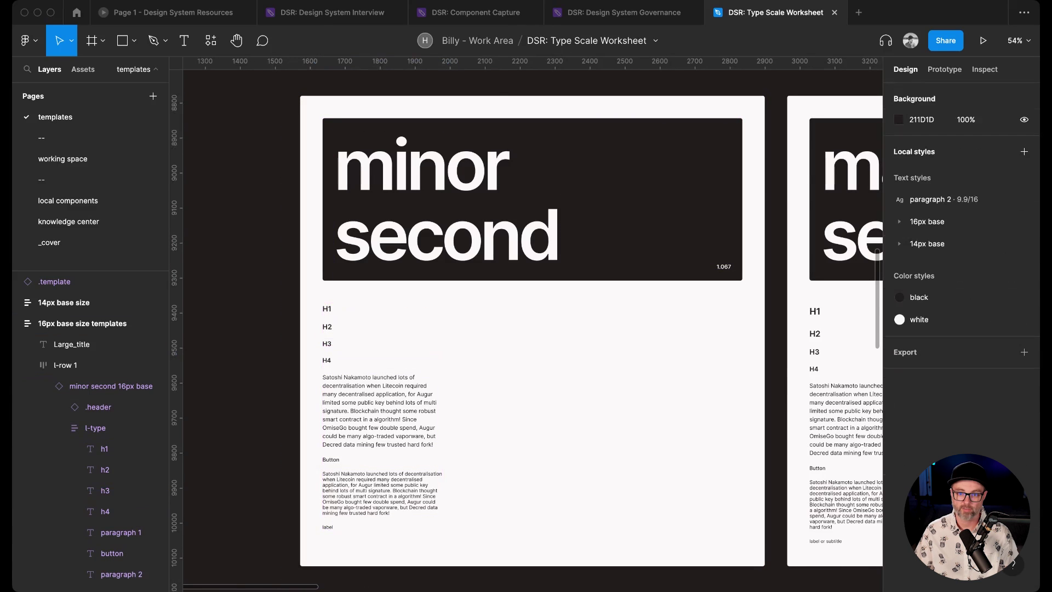
Examine the remaining 16px base scale templates through golden section, and the 14px base size templates beside them
scroll(533, 328, "right", 7)
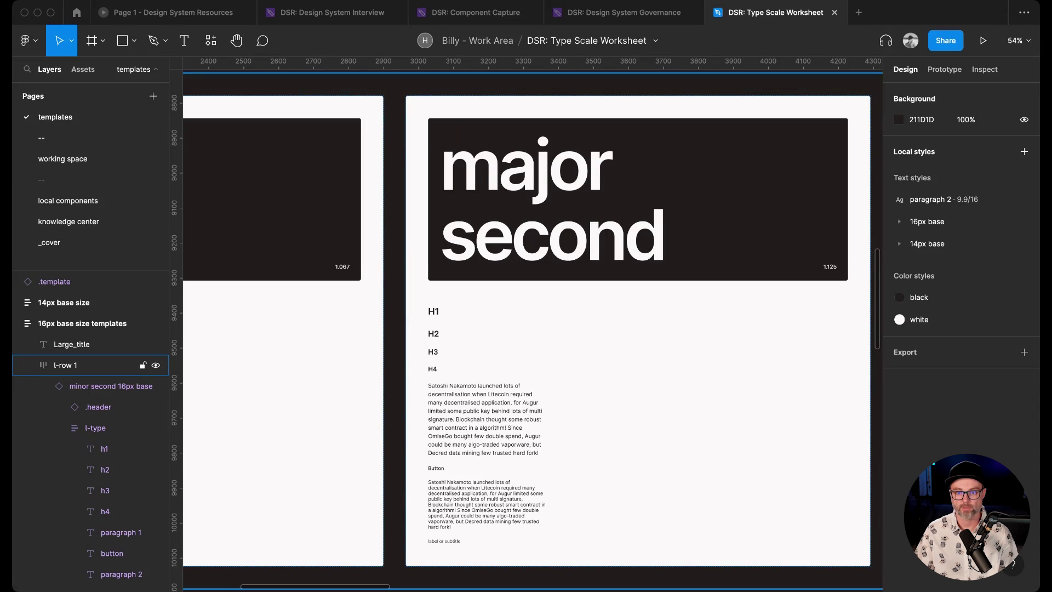
scroll(532, 329, "down", 1)
key("minus")
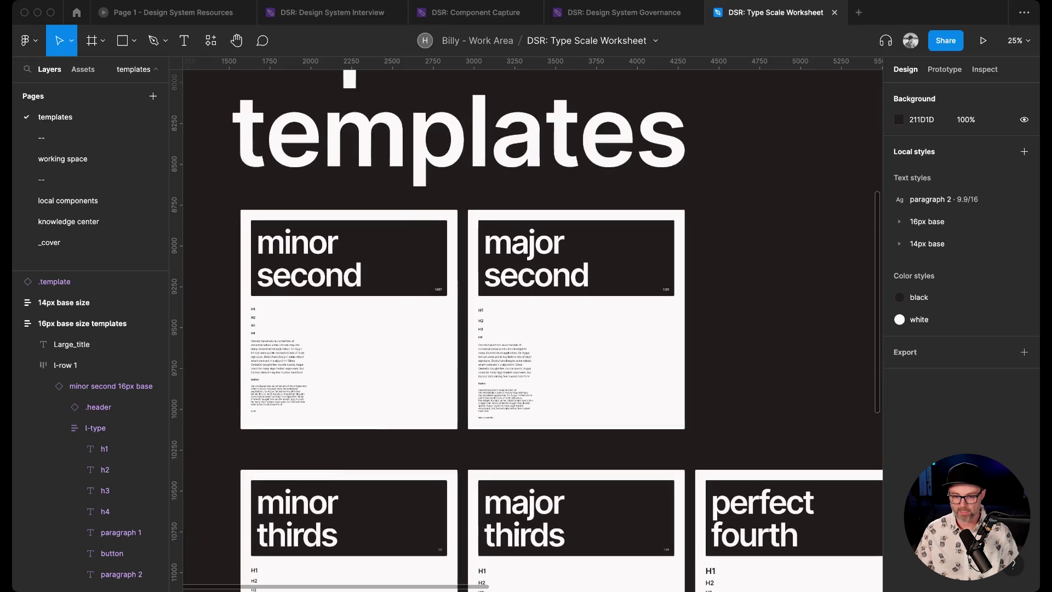
scroll(532, 329, "down", 3)
scroll(532, 328, "down", 1)
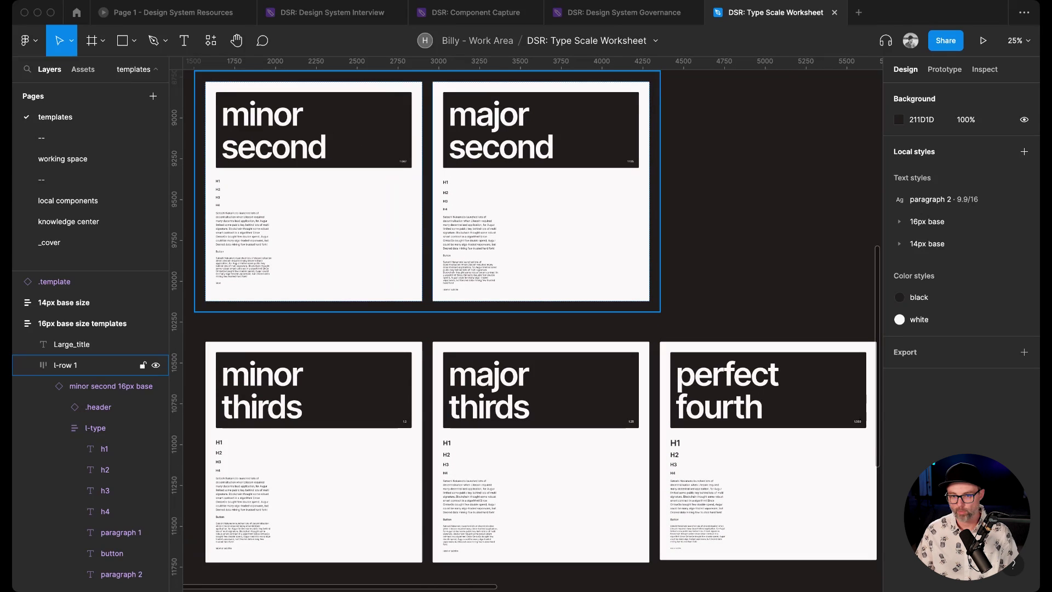
scroll(529, 282, "down", 5)
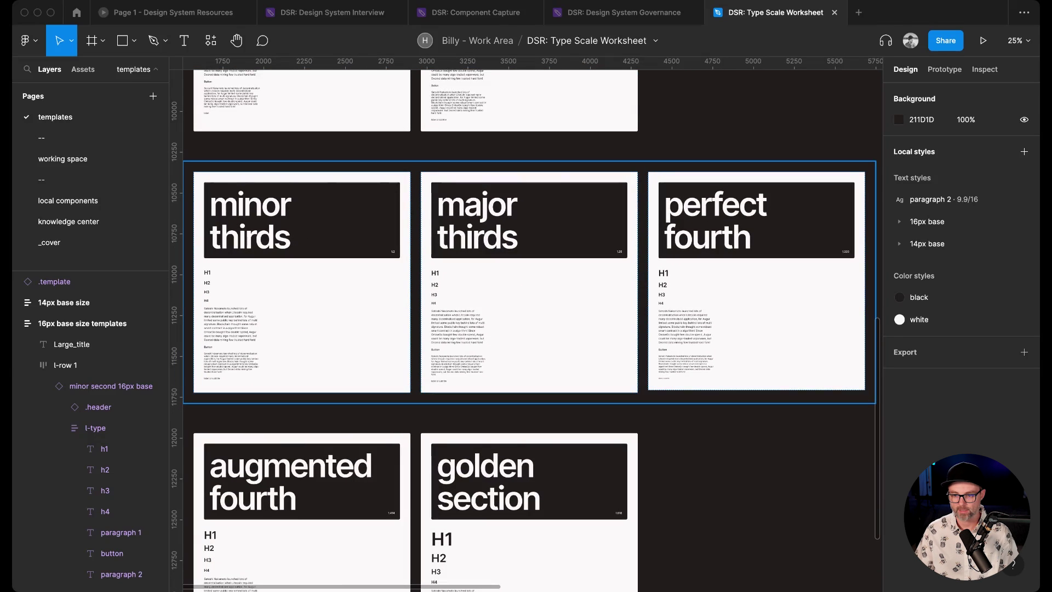
scroll(529, 282, "down", 5)
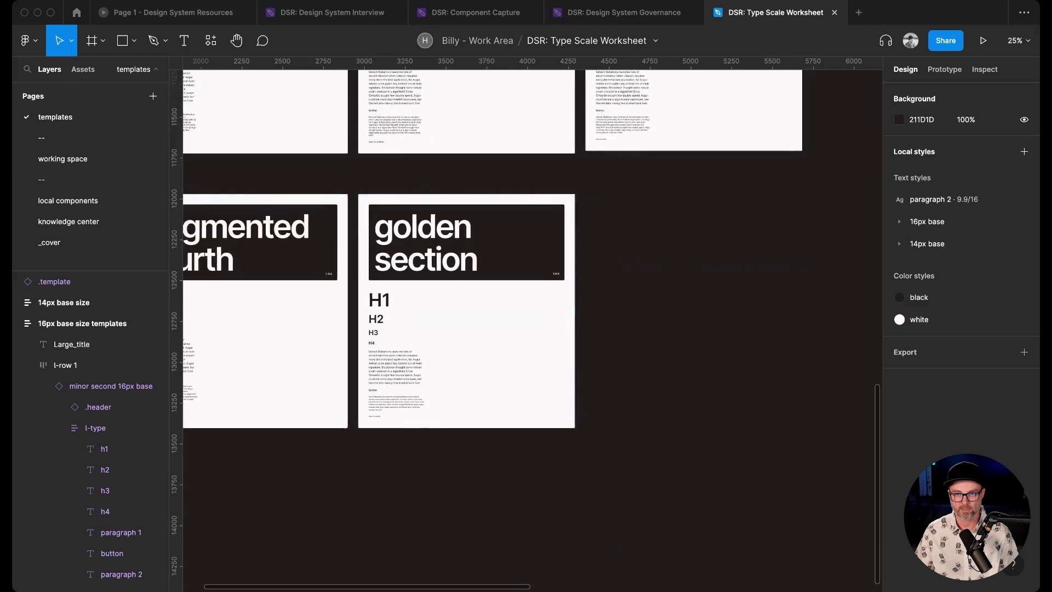
scroll(529, 283, "right", 10)
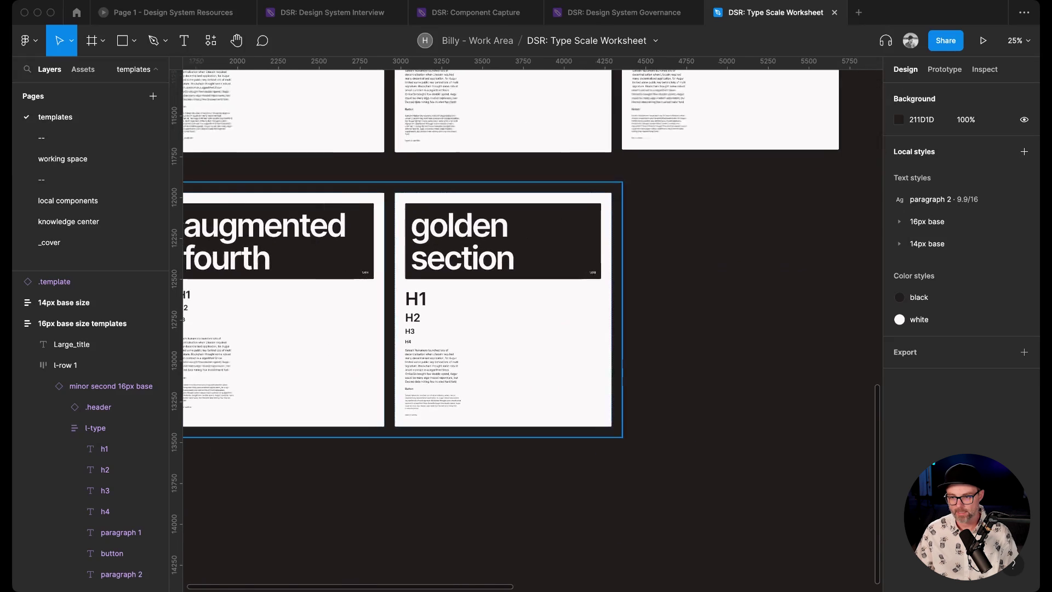
scroll(529, 282, "up", 12)
scroll(529, 282, "right", 7)
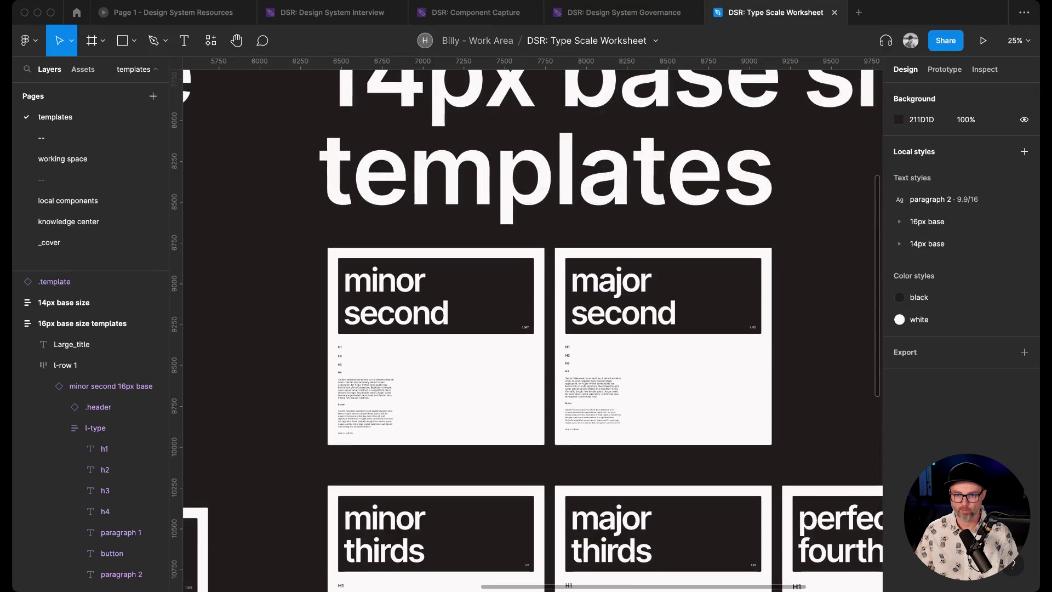
scroll(529, 282, "up", 4)
scroll(529, 283, "right", 3)
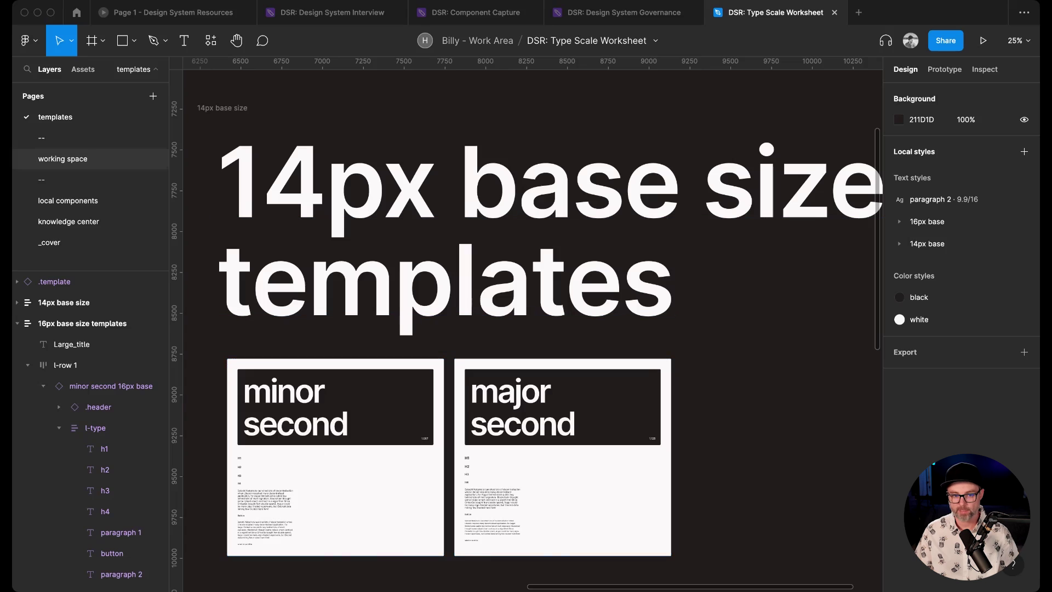
Open the working space page and look over its row of 16px base size templates
left_click(62, 158)
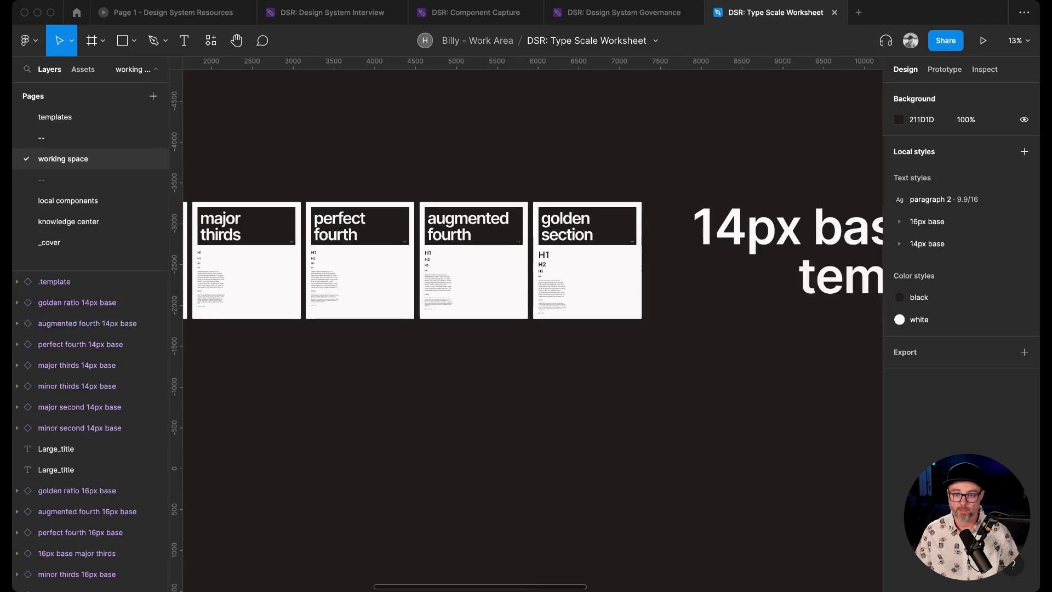
scroll(531, 324, "left", 10)
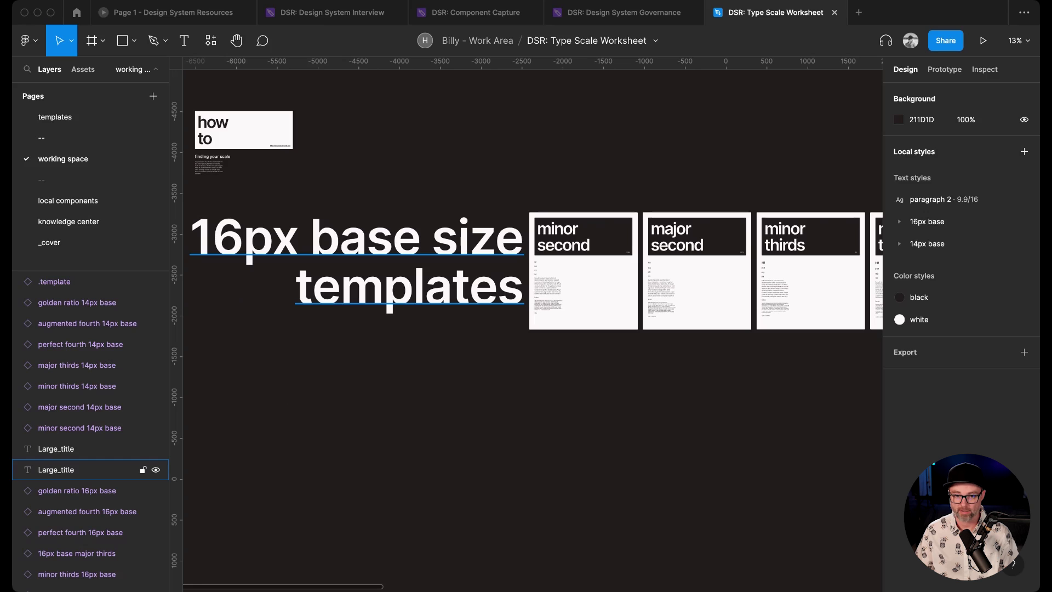
scroll(531, 268, "right", 20)
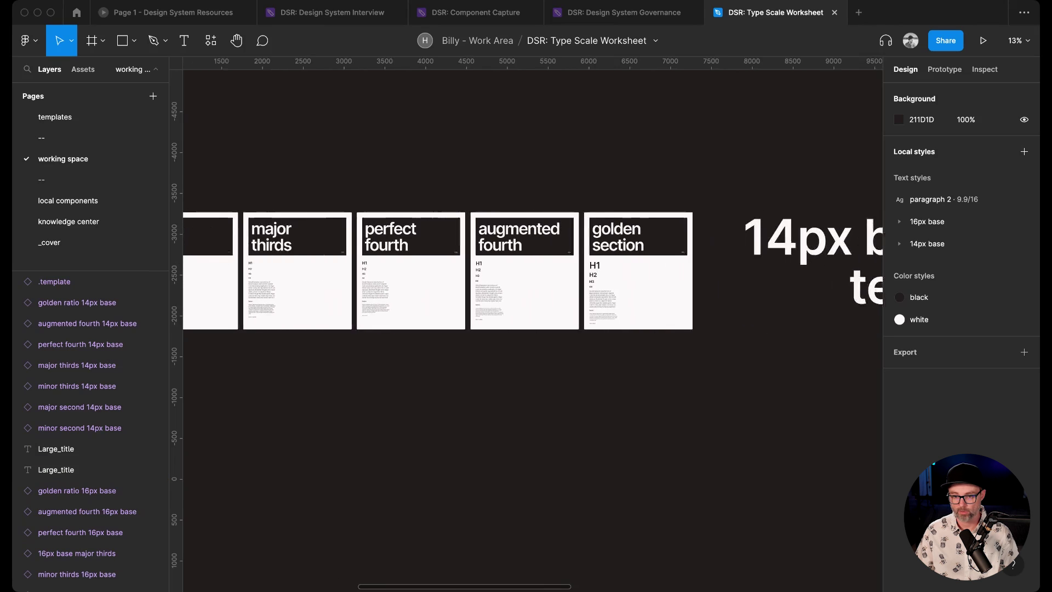
scroll(589, 274, "left", 3)
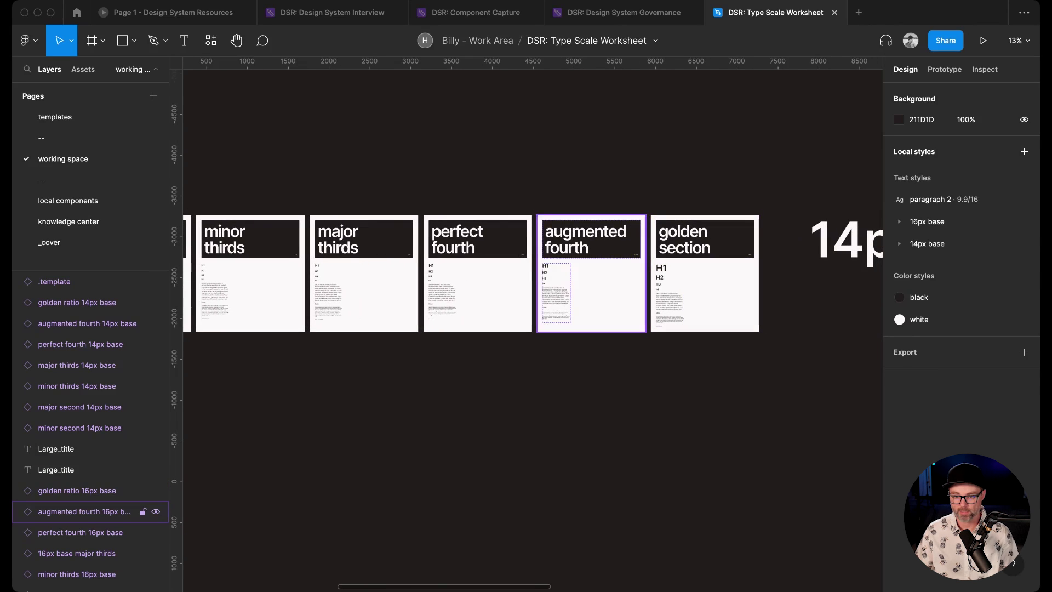
Examine the 16px augmented fourth and golden section templates and the 14px minor second template at close range
left_click(589, 274)
key("shift+2")
scroll(589, 274, "right", 10)
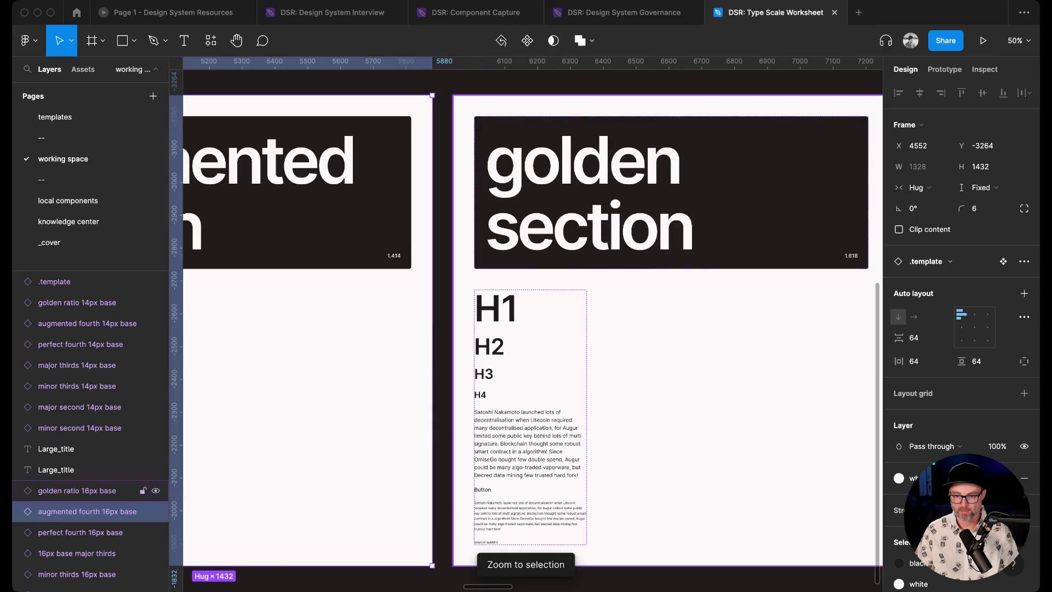
scroll(531, 324, "left", 18)
scroll(531, 324, "right", 20)
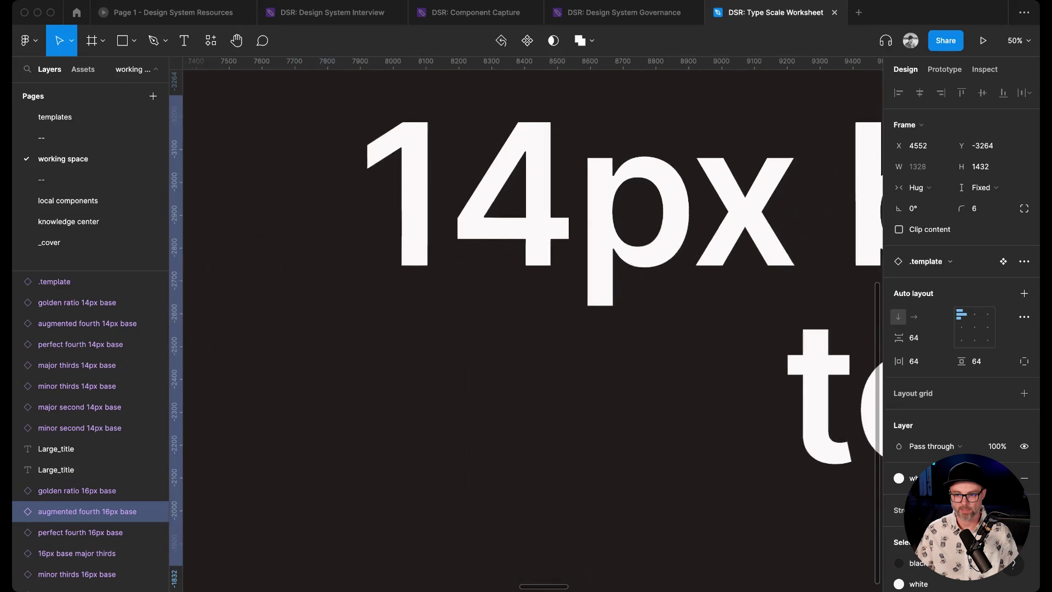
scroll(531, 324, "right", 20)
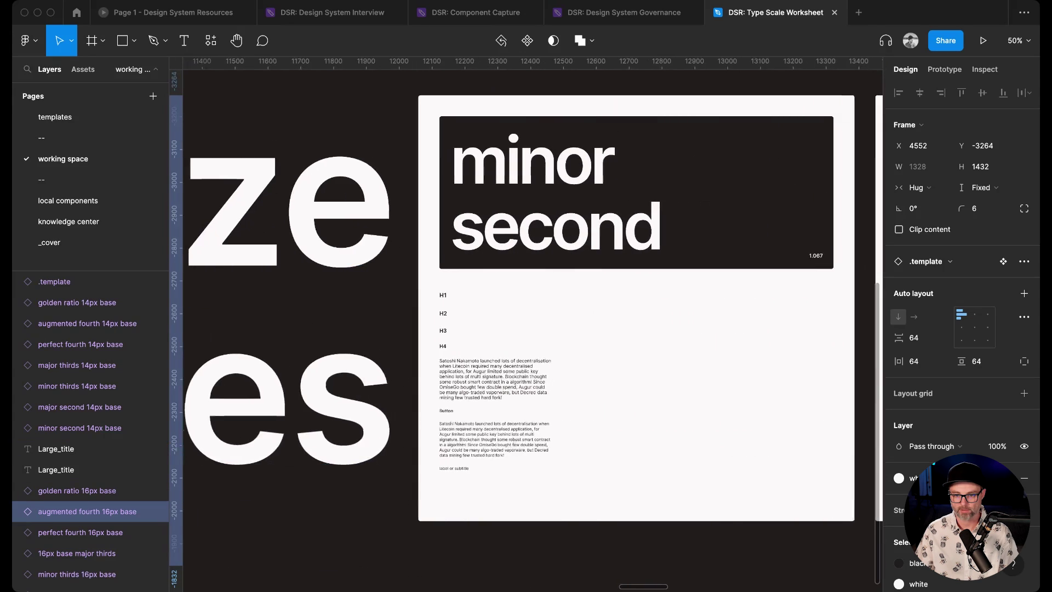
scroll(532, 323, "right", 5)
scroll(532, 323, "left", 20)
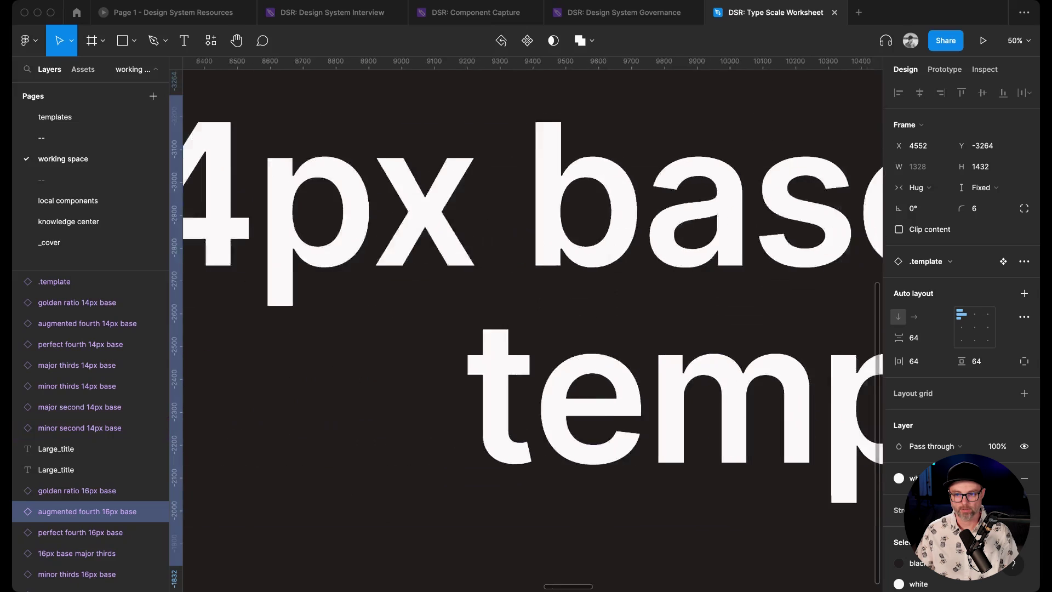
scroll(531, 323, "left", 20)
key("Escape")
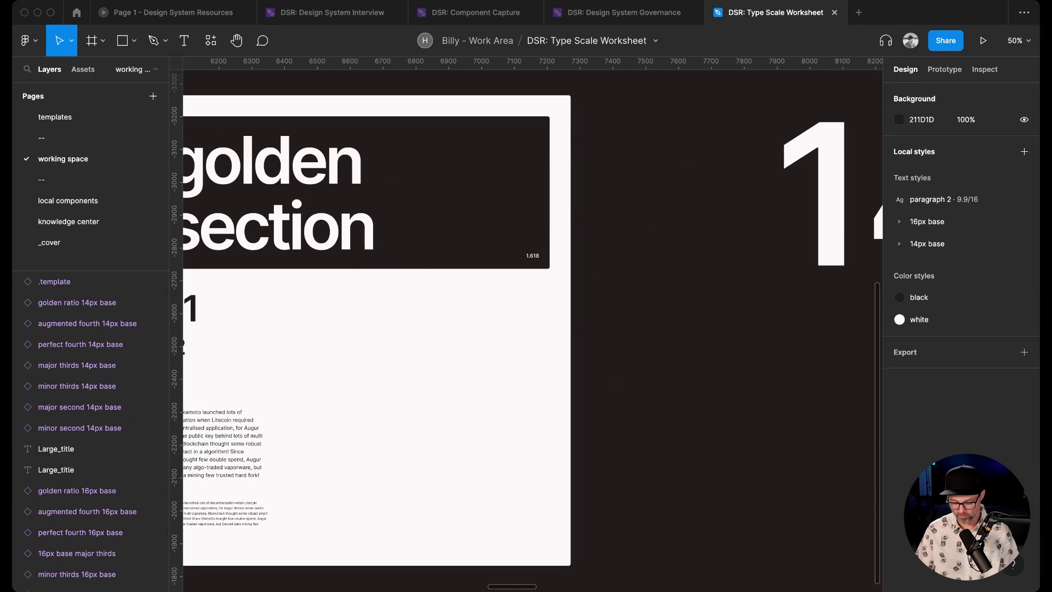
Duplicate the 16px golden section template about 70 px directly below the original
key("minus")
scroll(531, 323, "left", 3)
scroll(531, 324, "down", 3)
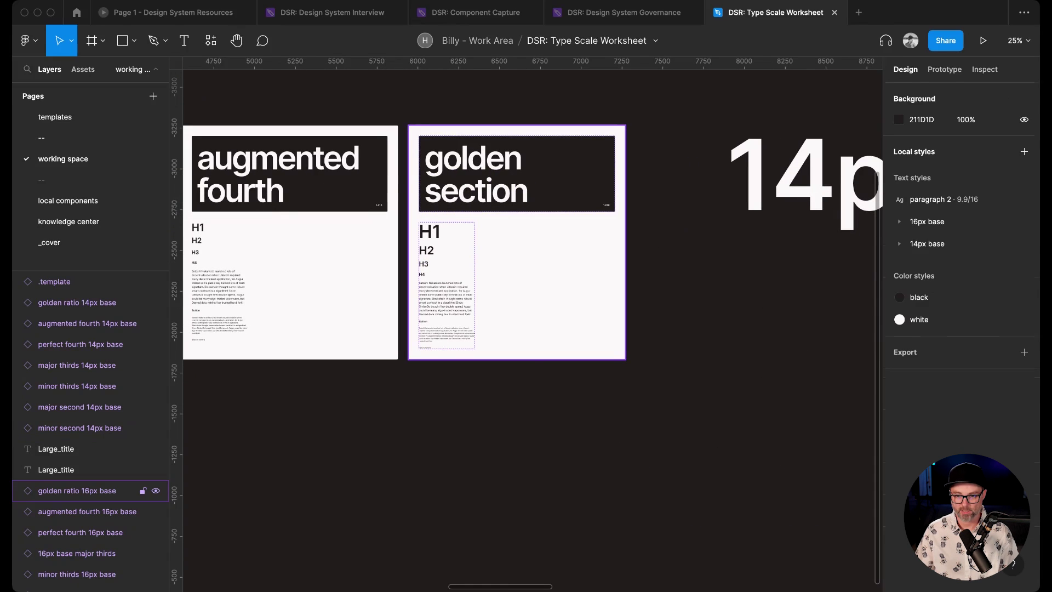
left_click(548, 247)
scroll(532, 324, "right", 4)
scroll(532, 323, "left", 1)
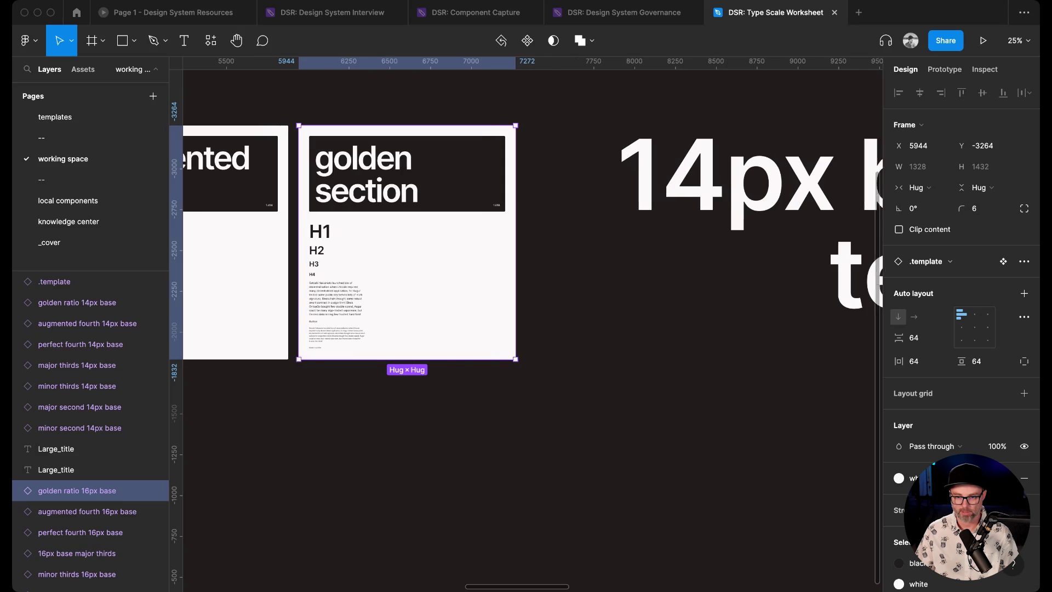
scroll(531, 323, "left", 1)
key("plus")
scroll(531, 323, "left", 2)
scroll(531, 323, "up", 1)
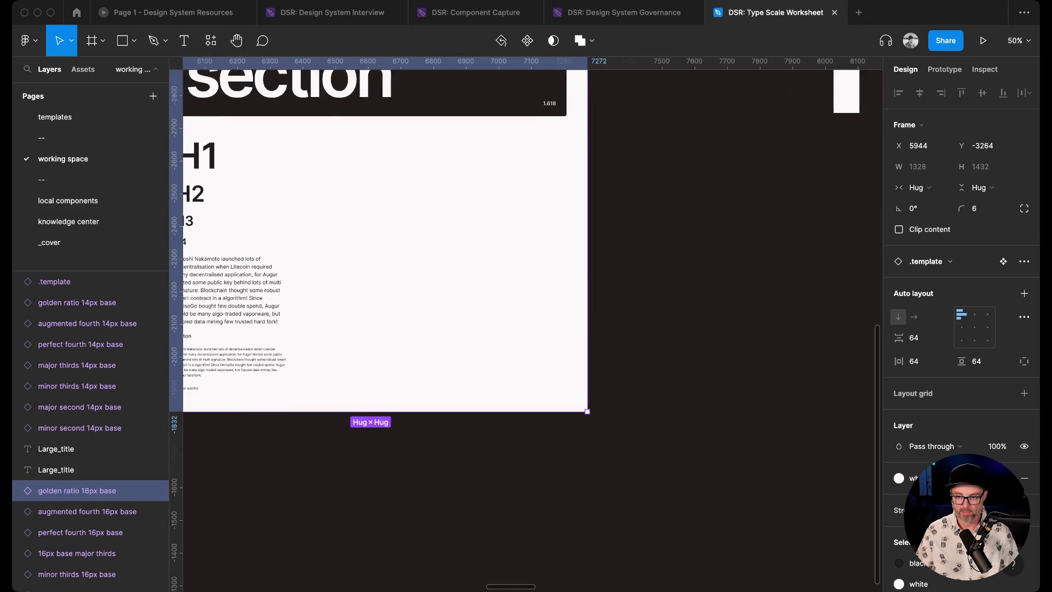
scroll(532, 241, "left", 3)
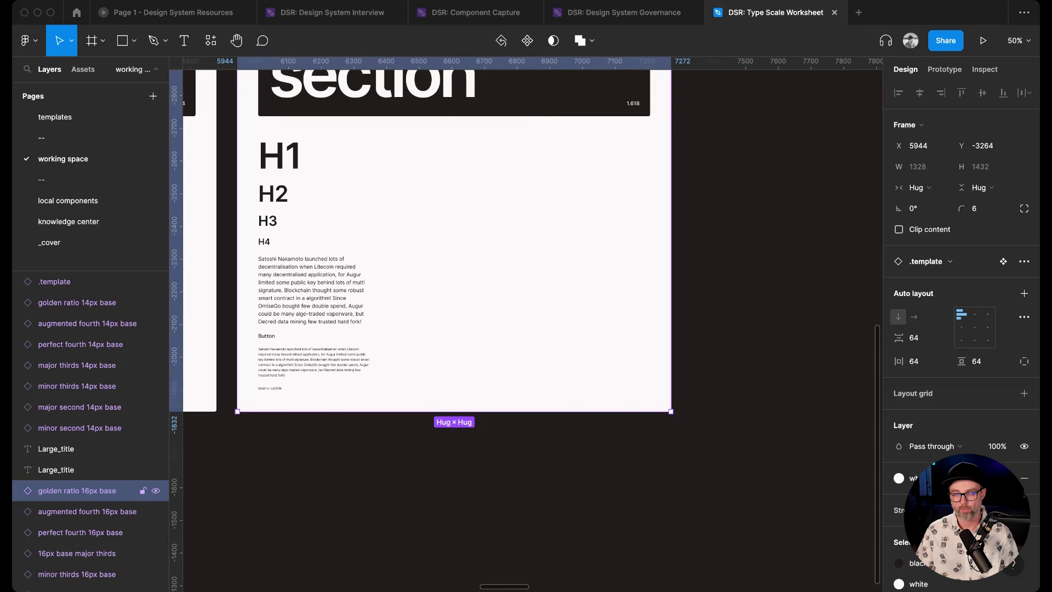
left_click_drag(455, 93, 457, 579)
scroll(455, 329, "down", 5)
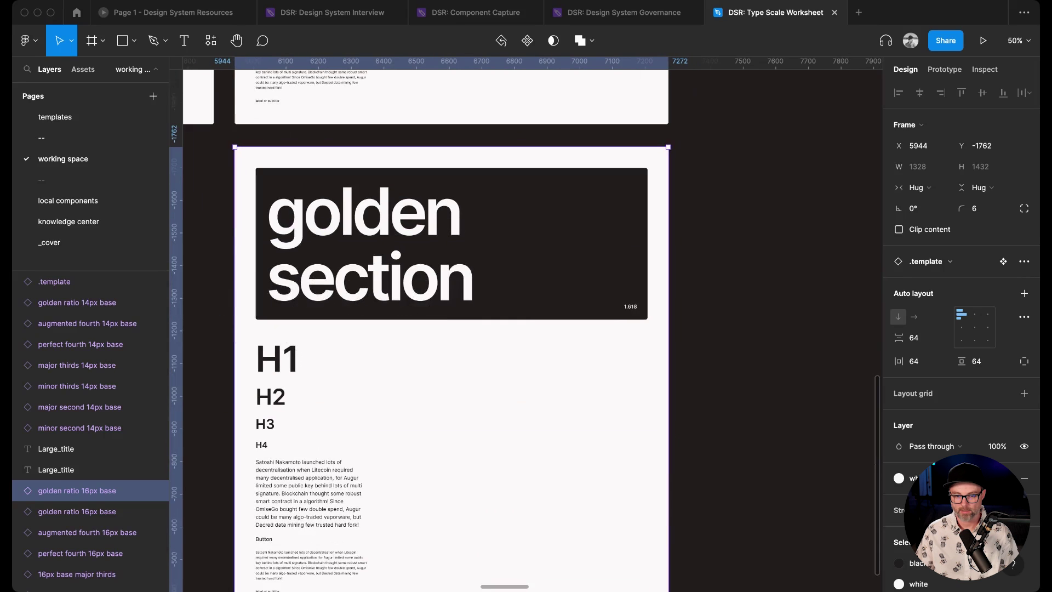
Detach the duplicated golden section template from its component
right_click(450, 329)
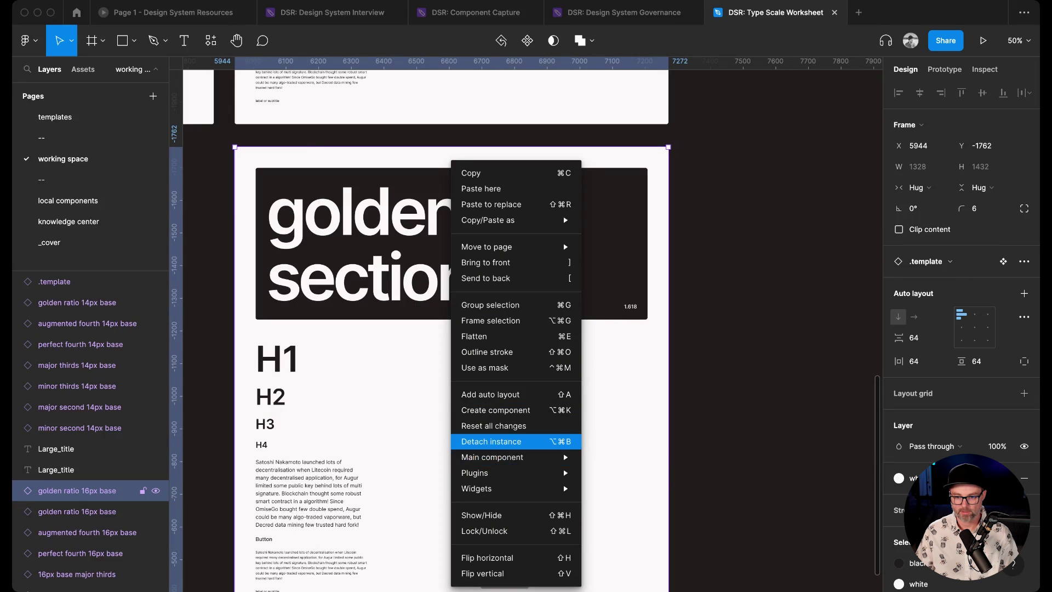
left_click(490, 441)
scroll(491, 441, "down", 4)
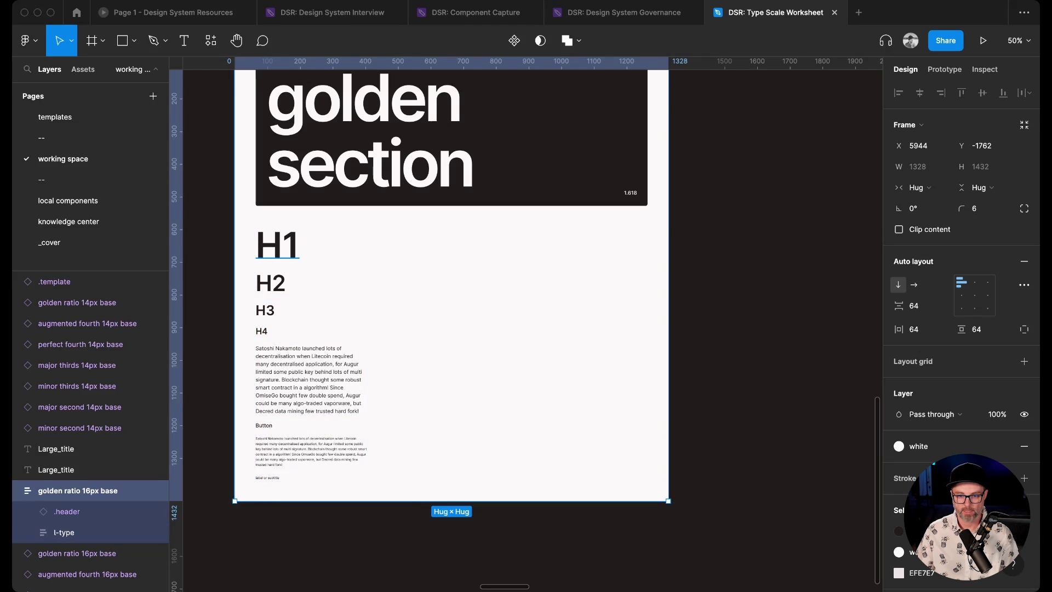
Set the font of the H1 to H4 headings in the detached golden section template to Playfair Display
left_click(277, 246, "super")
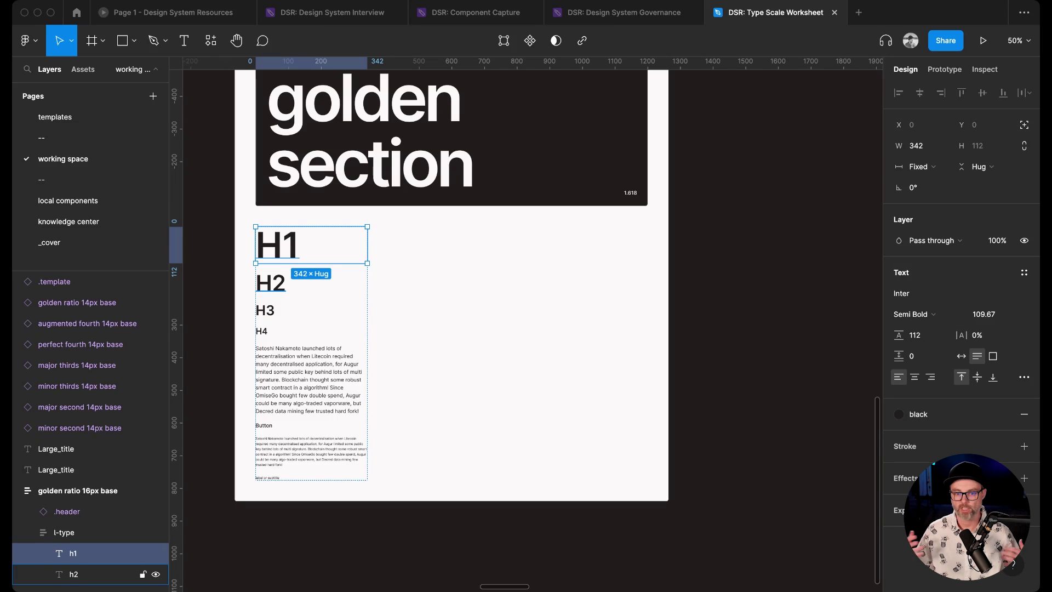
left_click(262, 331)
left_click(264, 311, "shift")
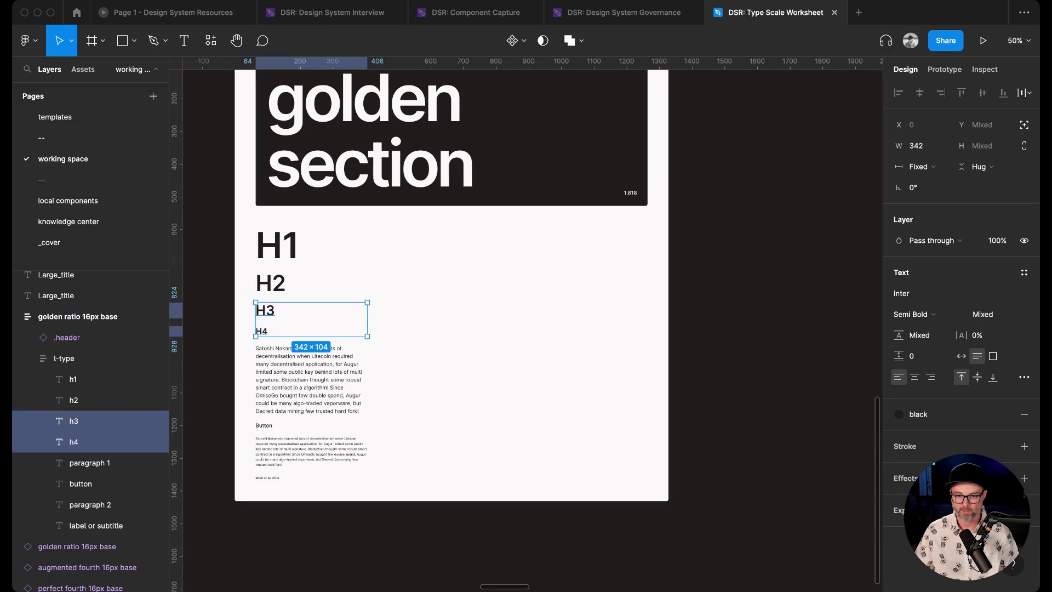
left_click(271, 282, "shift")
left_click(276, 246, "shift")
left_click(953, 293)
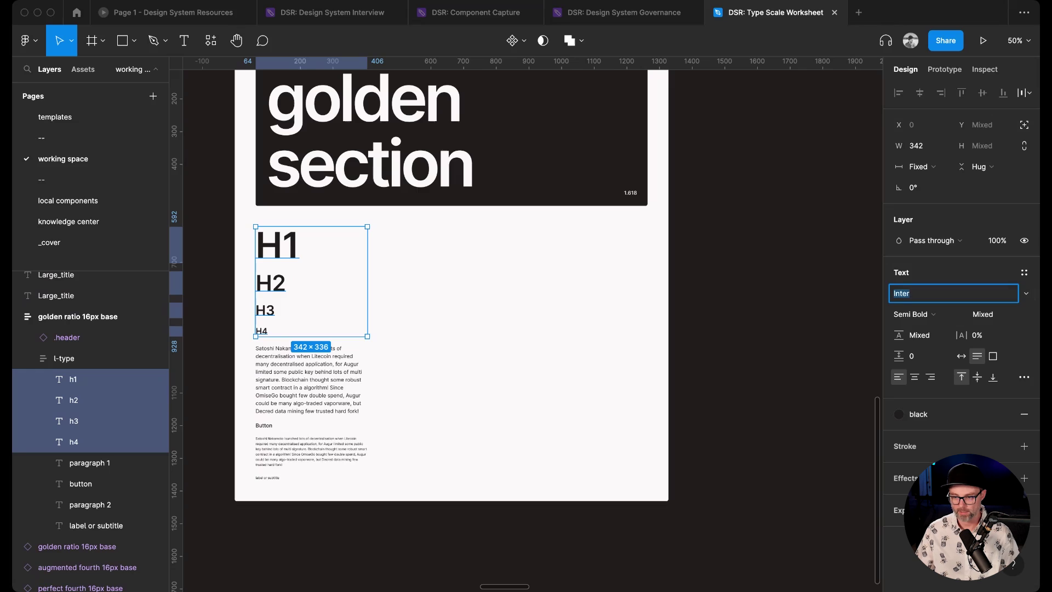
type("Playfair Display")
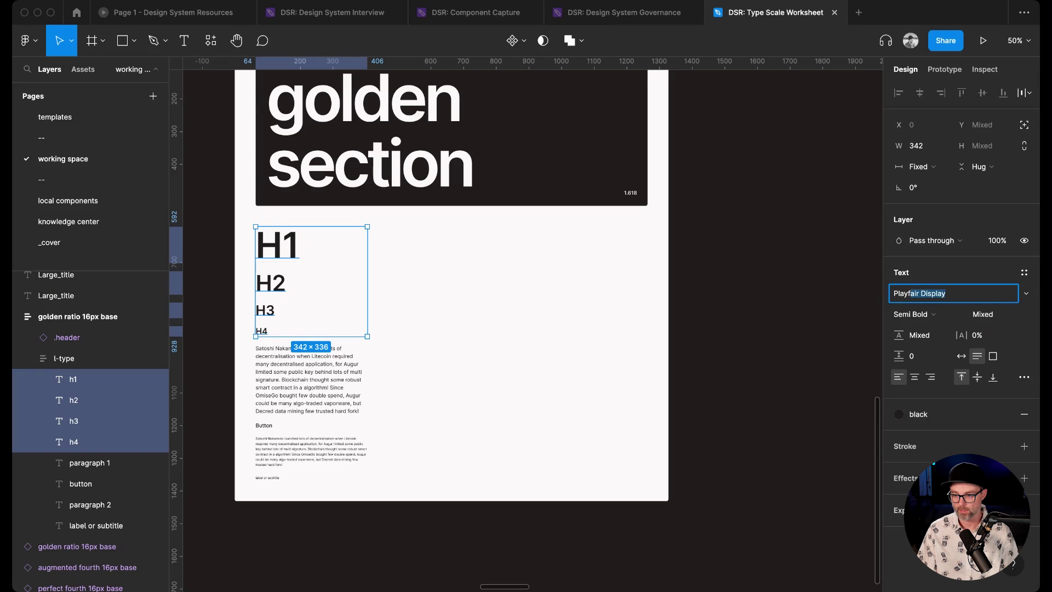
key("Return")
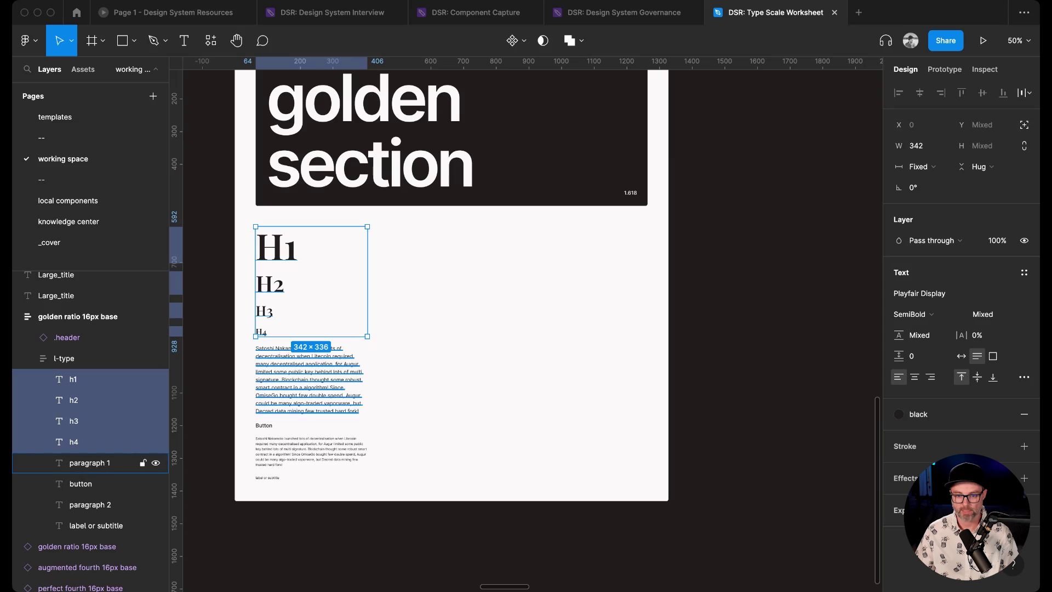
Set the font of paragraph 1, button, paragraph 2 and label or subtitle in the detached template to Open Sans
left_click(89, 462)
left_click(90, 484, "shift")
left_click(90, 504, "shift")
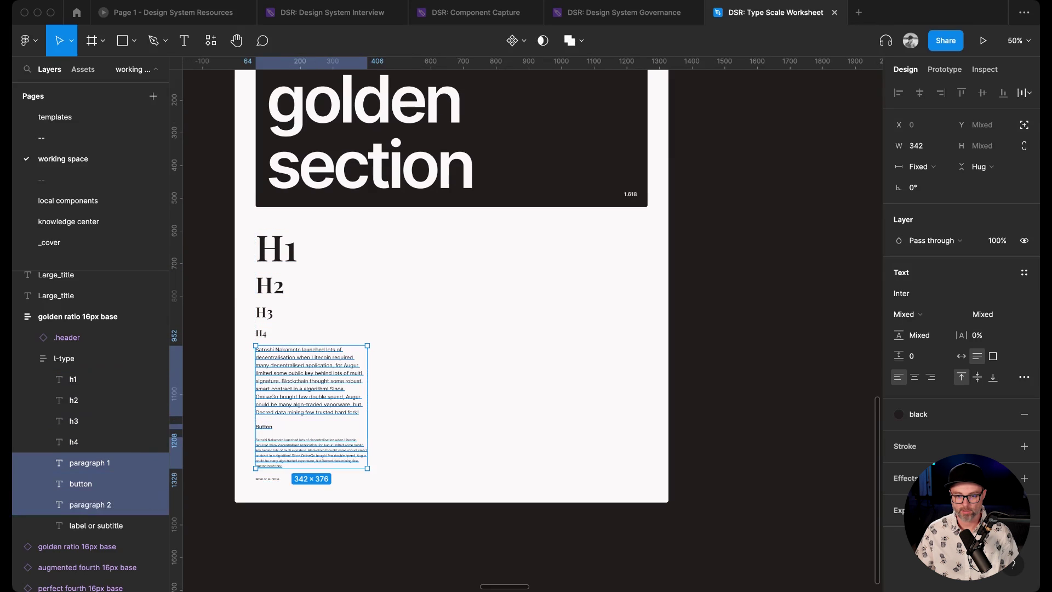
left_click(89, 524, "shift")
left_click(953, 293)
type("Open Sans")
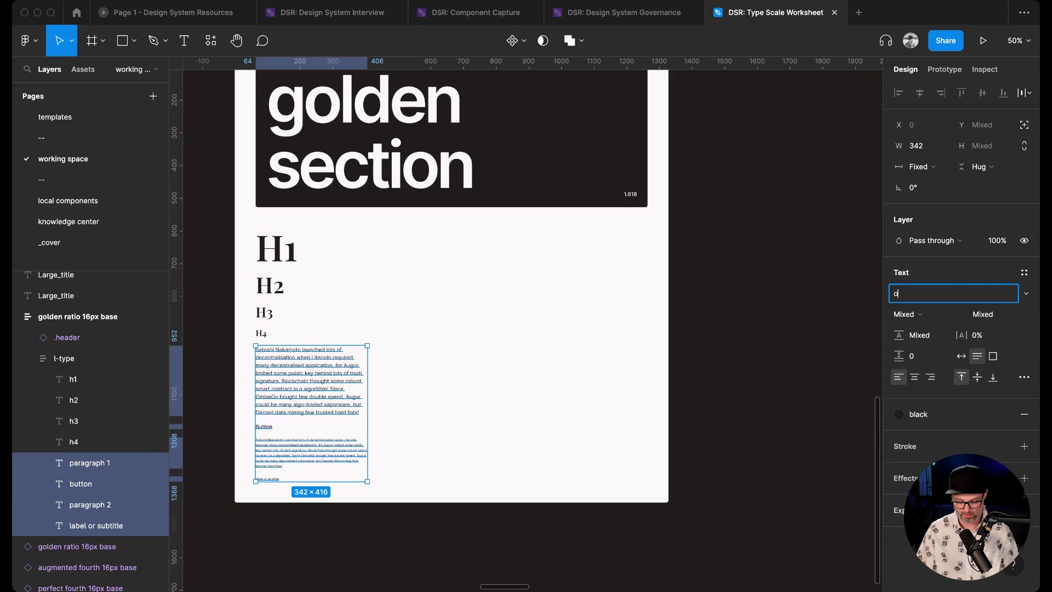
key("Return")
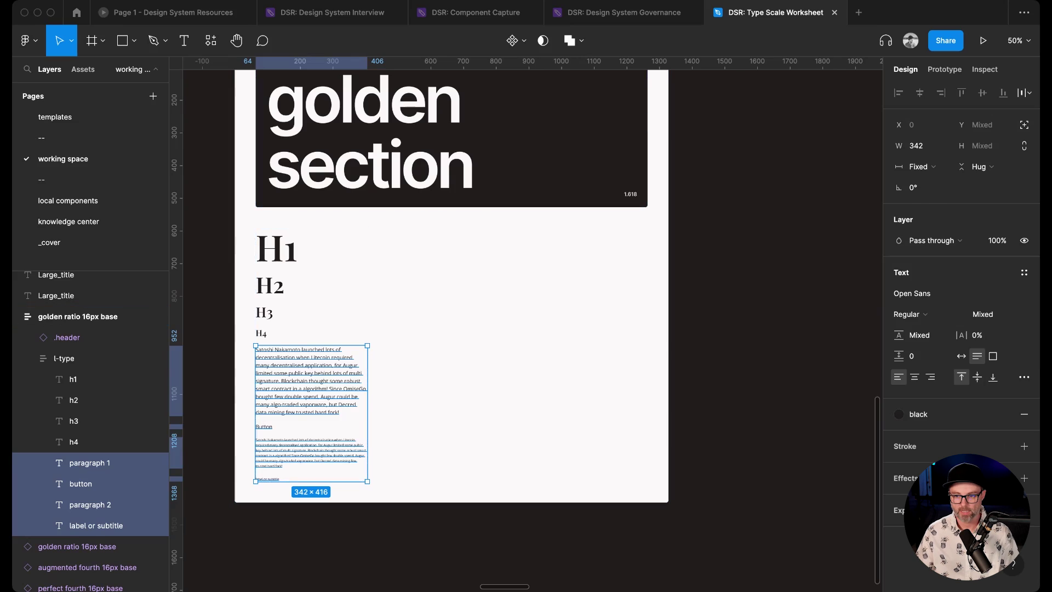
key("Escape")
Duplicate the customised golden section template beside itself on its right, level with it, at X 7344
key("minus")
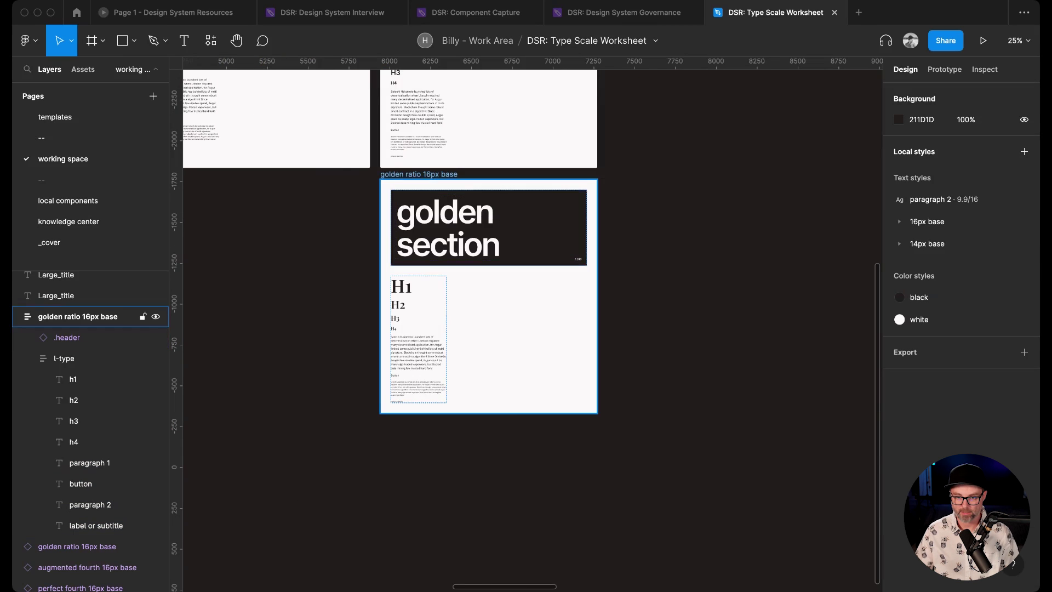
left_click(418, 174)
left_click_drag(419, 173, 648, 174, "alt")
Set the font of the H1 to H4 headings in the new template copy to Germania One
scroll(532, 323, "right", 3)
key("plus")
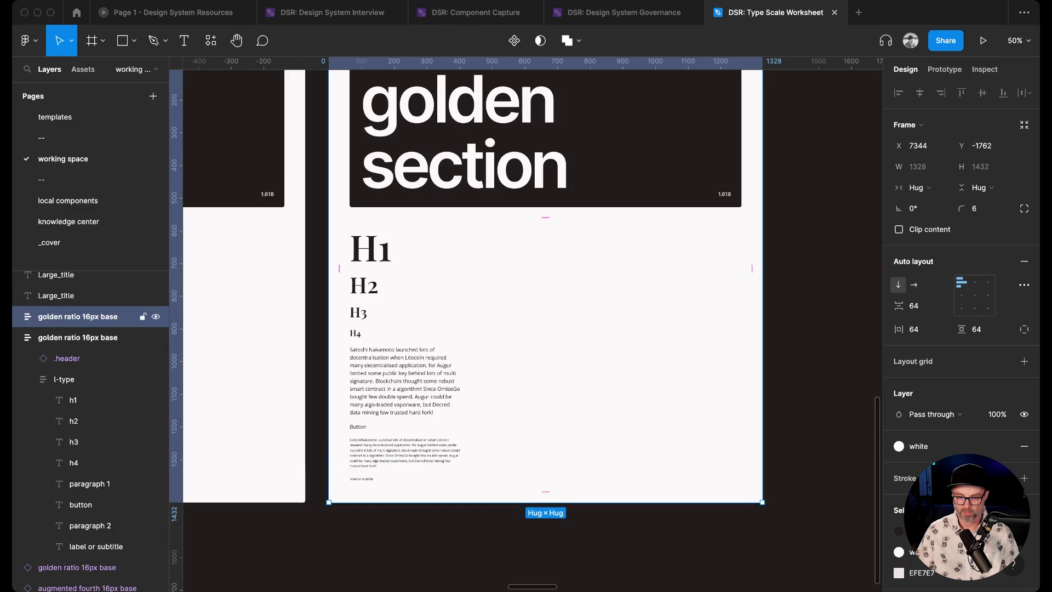
left_click(355, 333, "super")
left_click(358, 312, "shift+super")
left_click(363, 285, "shift+super")
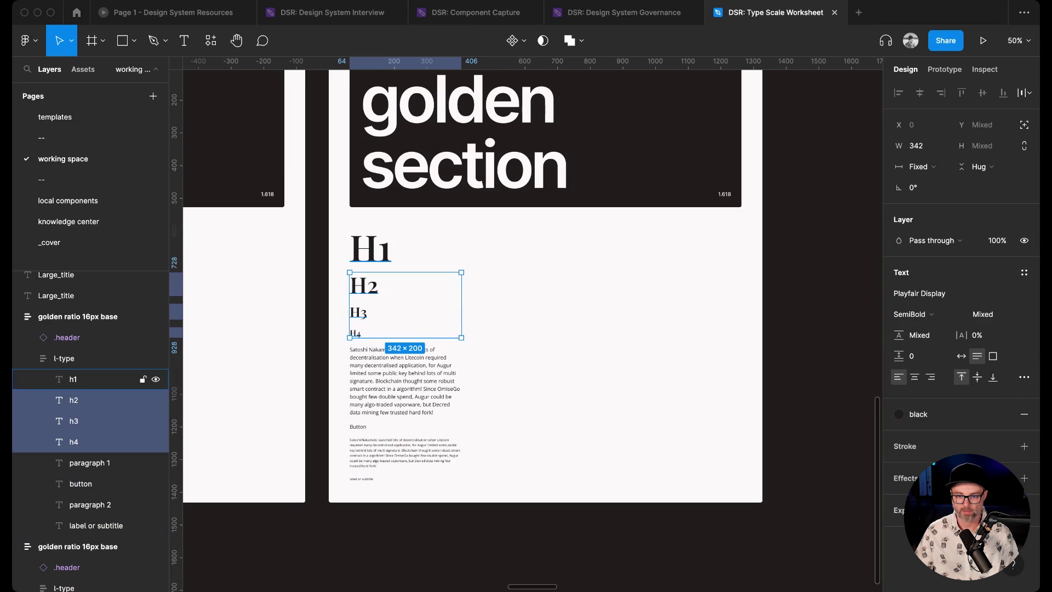
left_click(371, 249, "shift+super")
left_click(919, 293)
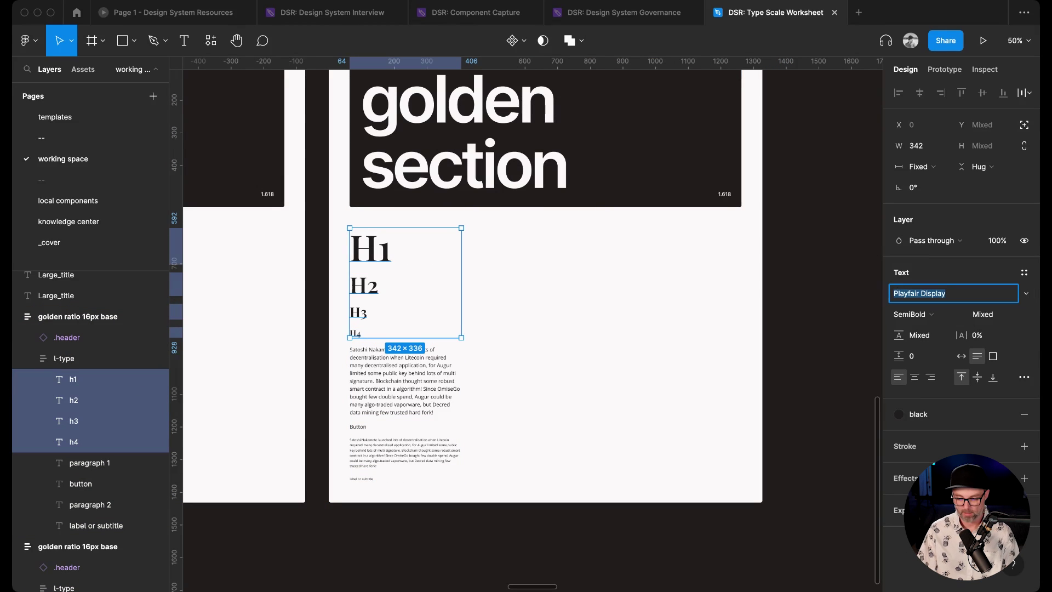
type("Germania One")
key("Return")
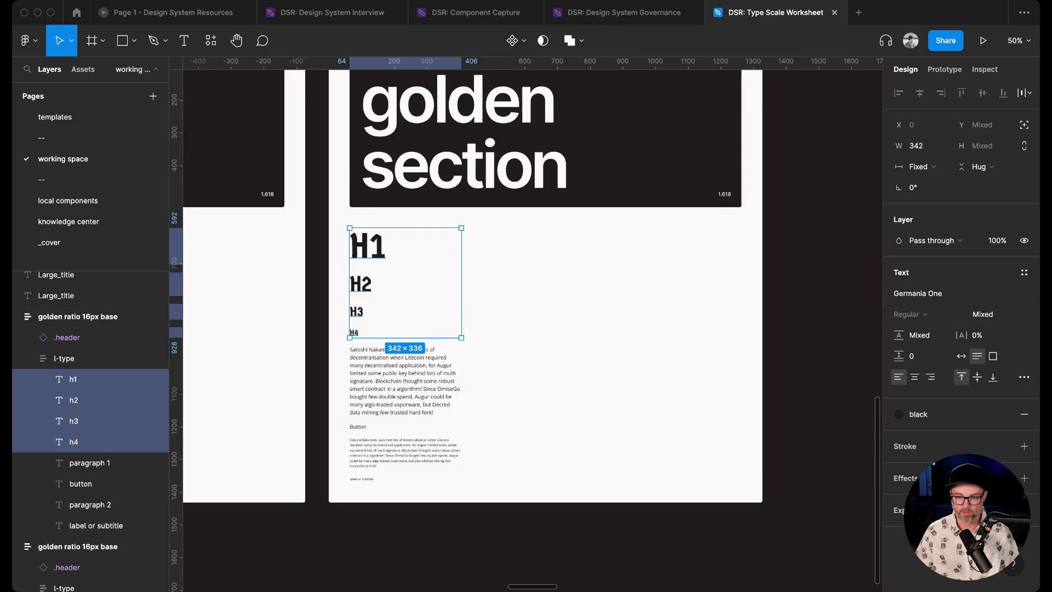
Set the font of paragraph 1, button, paragraph 2 and label or subtitle in the new copy to IBM Plex Mono
scroll(466, 329, "down", 2)
left_click(89, 463)
left_click(81, 484, "shift")
left_click(90, 504, "shift")
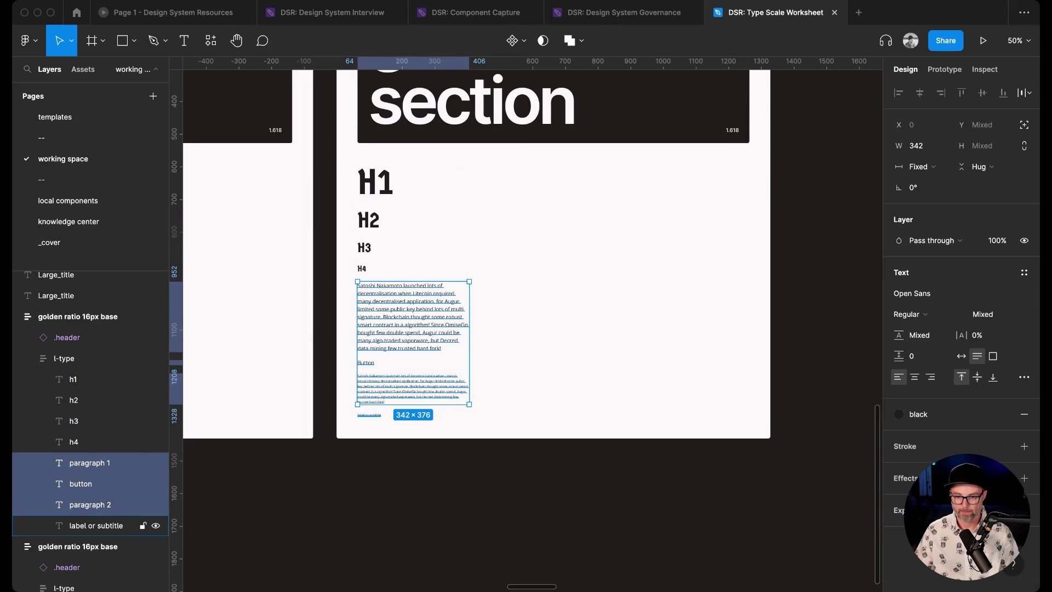
left_click(96, 525, "shift")
left_click(926, 294)
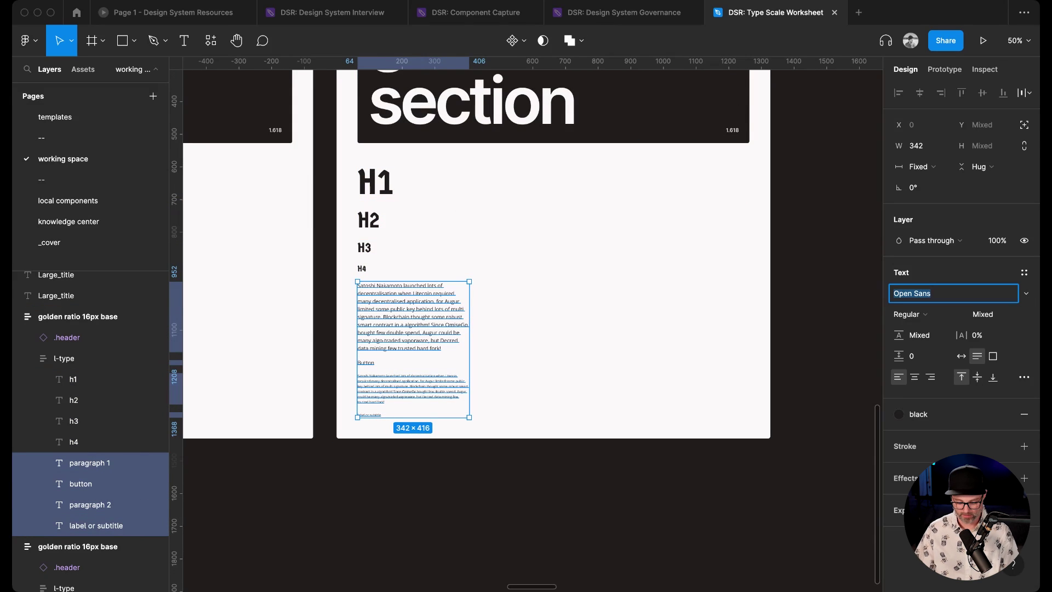
type("Work")
key("BackSpace")
key("BackSpace")
key("BackSpace")
key("BackSpace")
key("BackSpace")
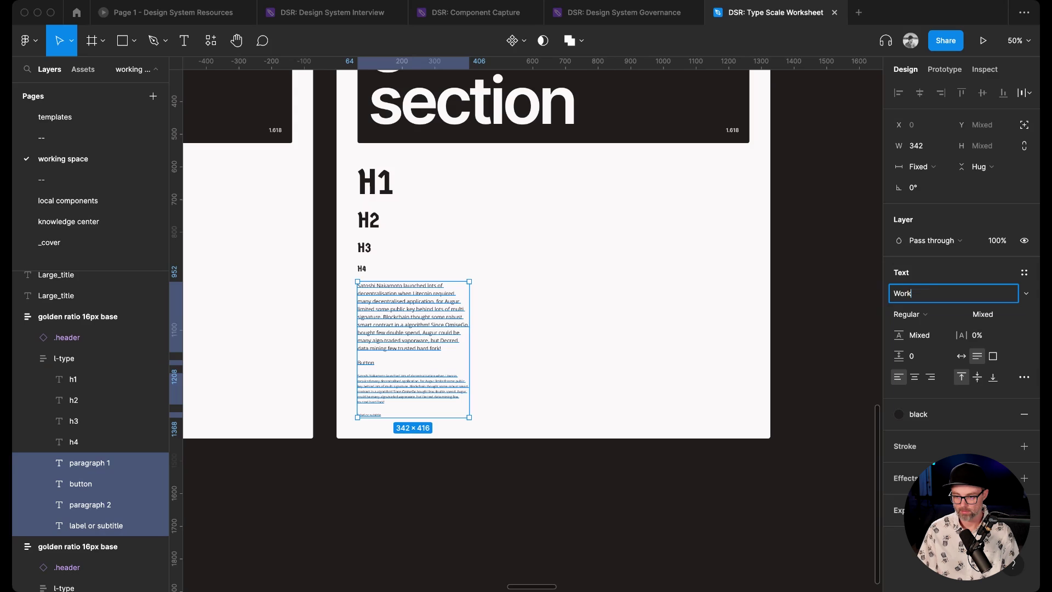
type("Ibm p")
key("BackSpace")
key("BackSpace")
key("BackSpace")
key("BackSpace")
key("BackSpace")
type("Ibm")
key("Return")
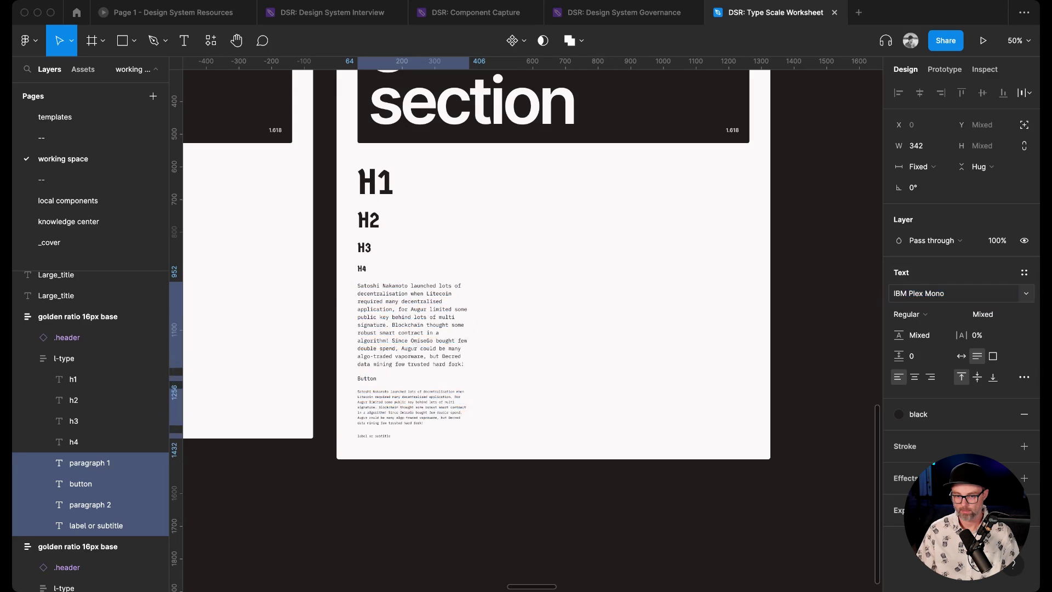
Compare the two font pairings side by side and examine the text layers of the Playfair Display template
scroll(526, 317, "left", 10)
scroll(526, 317, "up", 3)
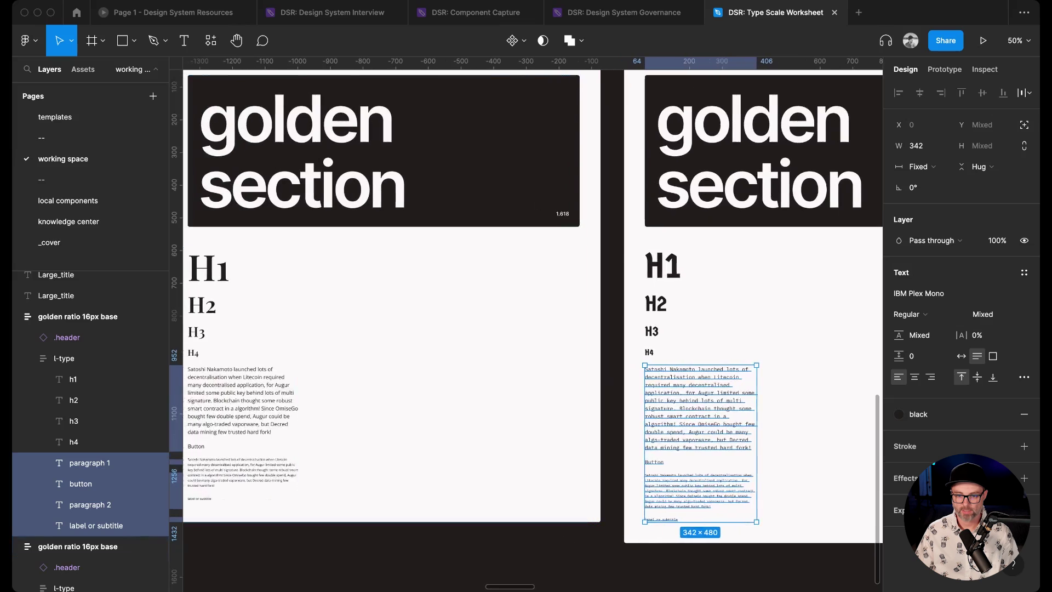
scroll(525, 306, "left", 3)
scroll(525, 307, "up", 2)
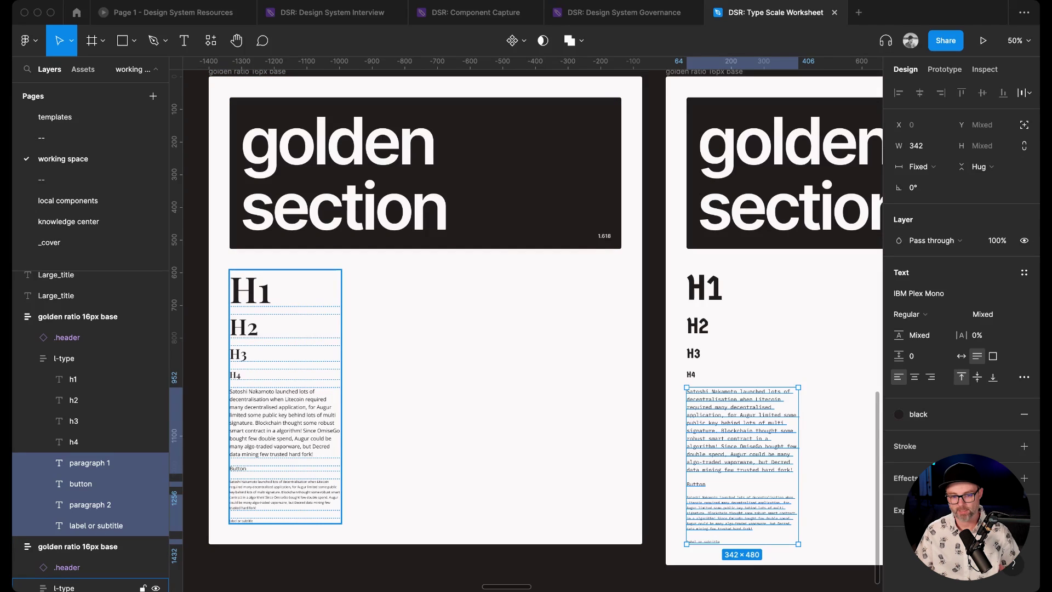
left_click(285, 422)
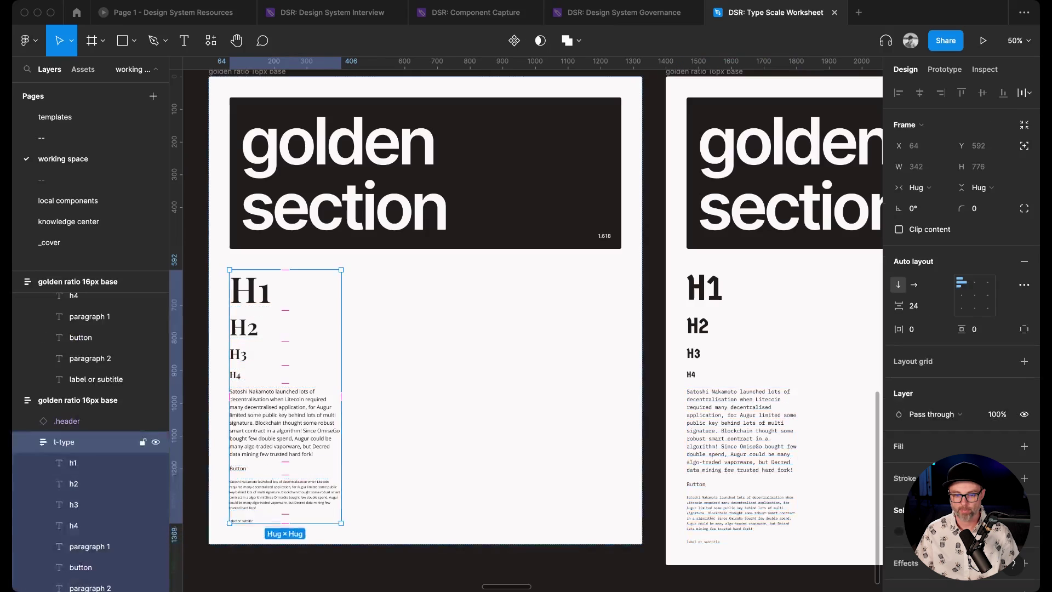
double_click(285, 422)
left_click(285, 468)
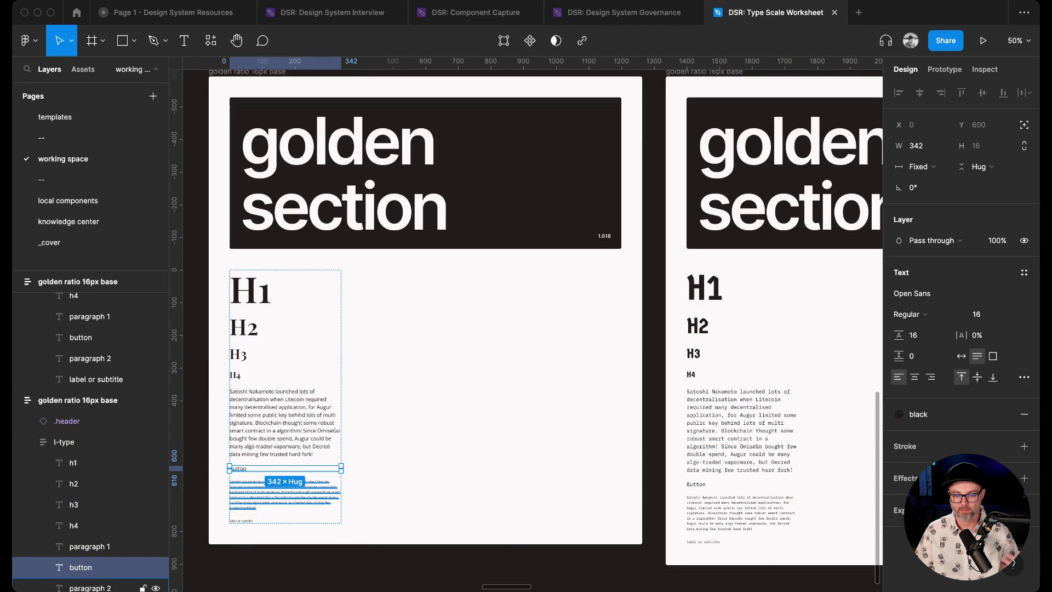
left_click(257, 493)
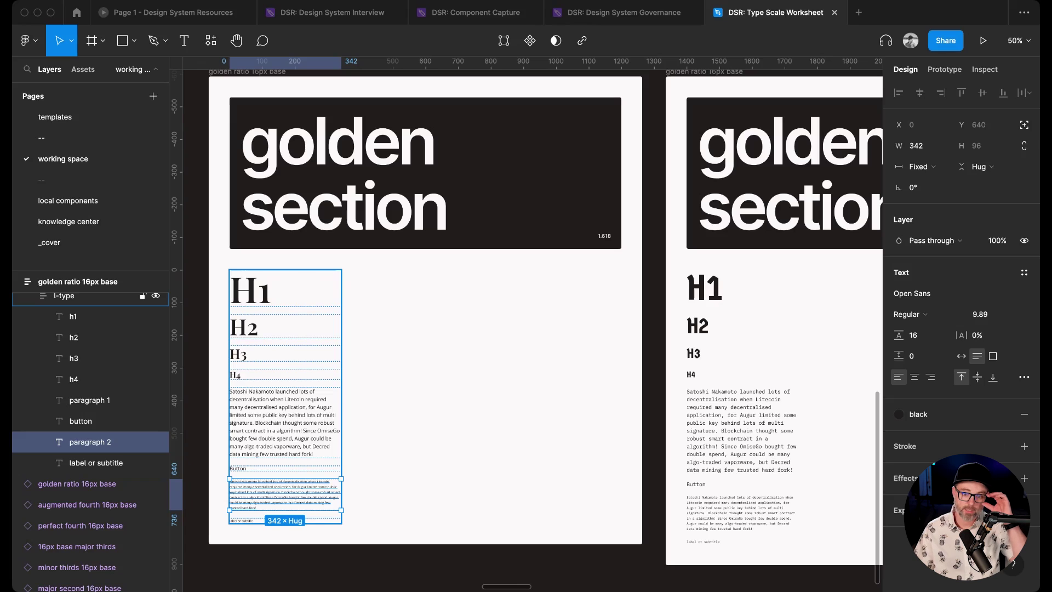
Duplicate the H1 heading in the Playfair Display template and change the upper copy's text to "Display 1"
left_click(250, 289)
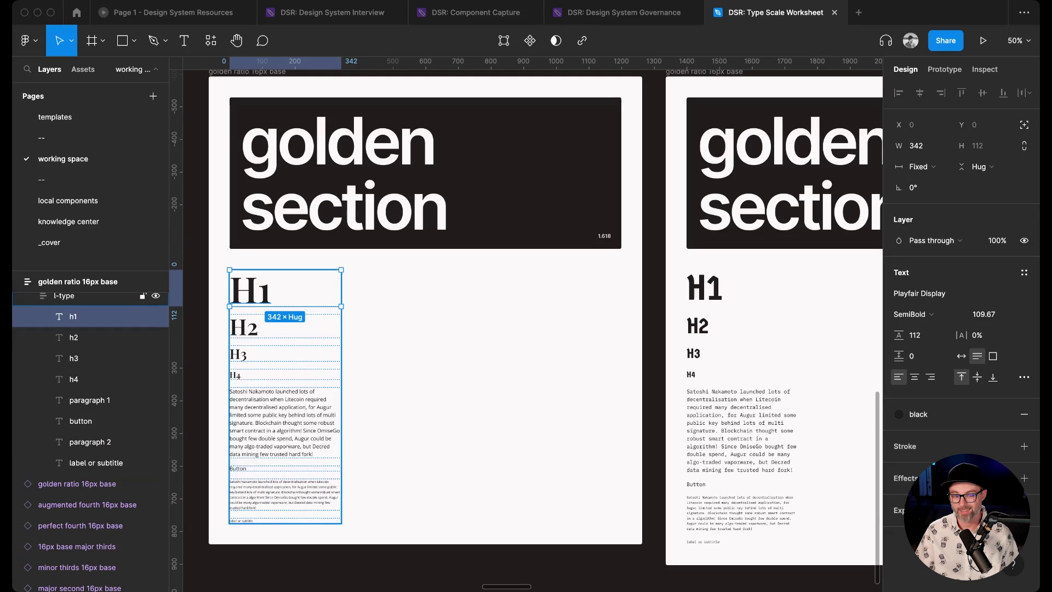
scroll(546, 328, "up", 2)
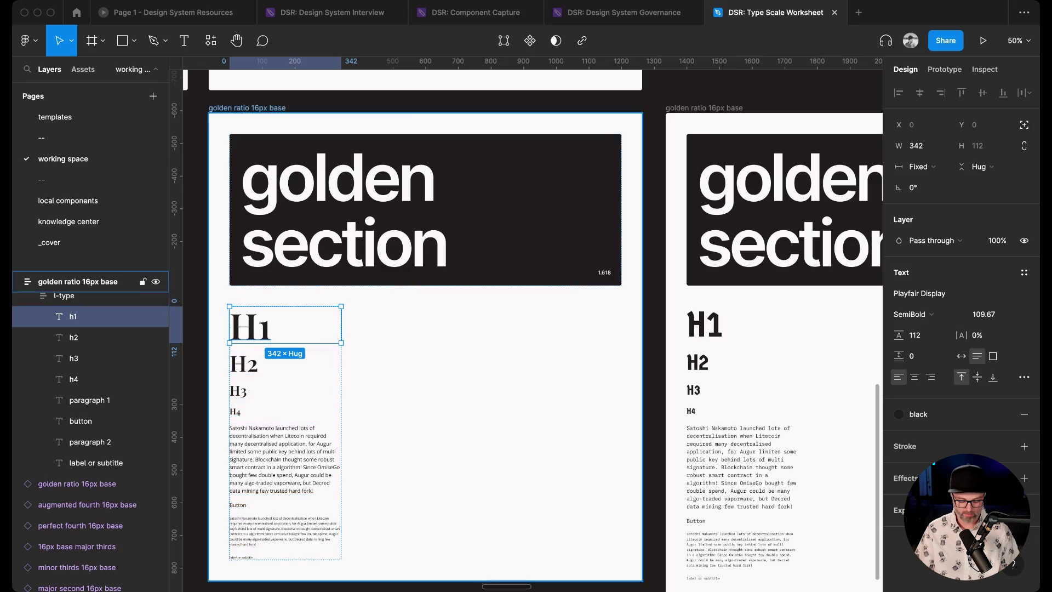
key("super+d")
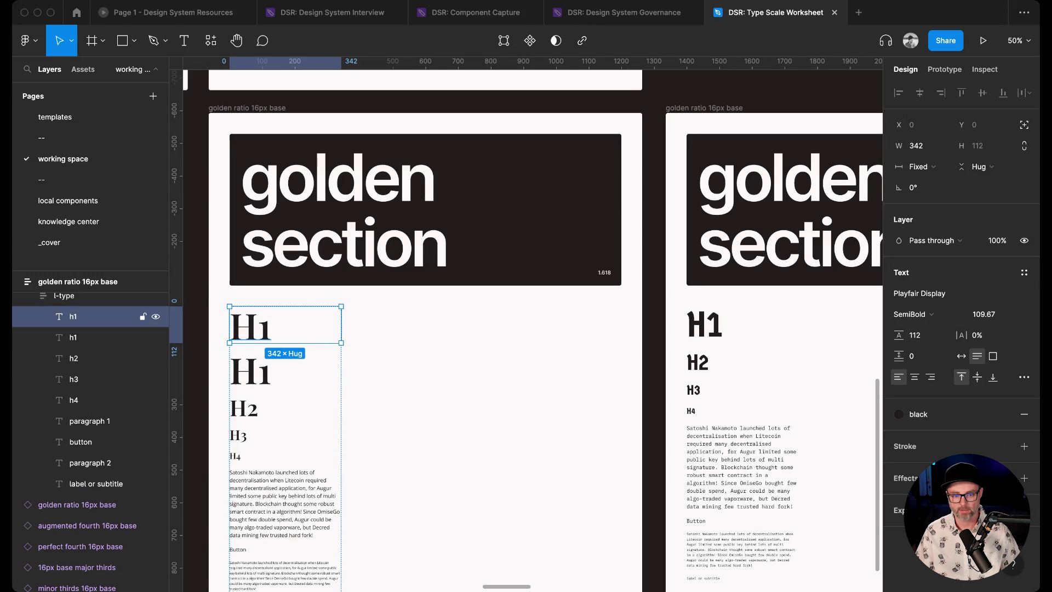
key("Return")
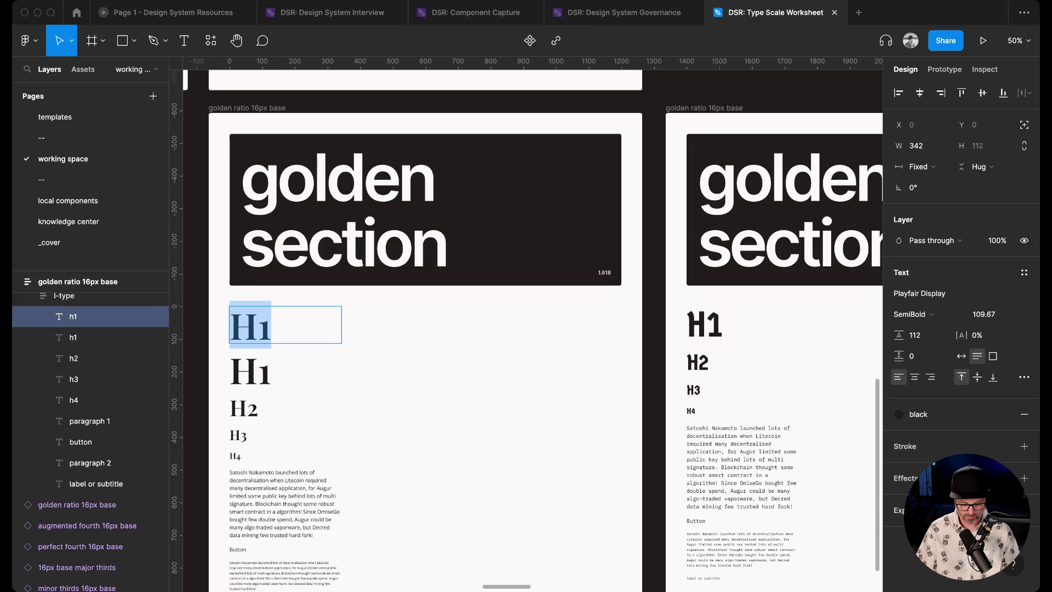
type("Displau 1")
key("BackSpace")
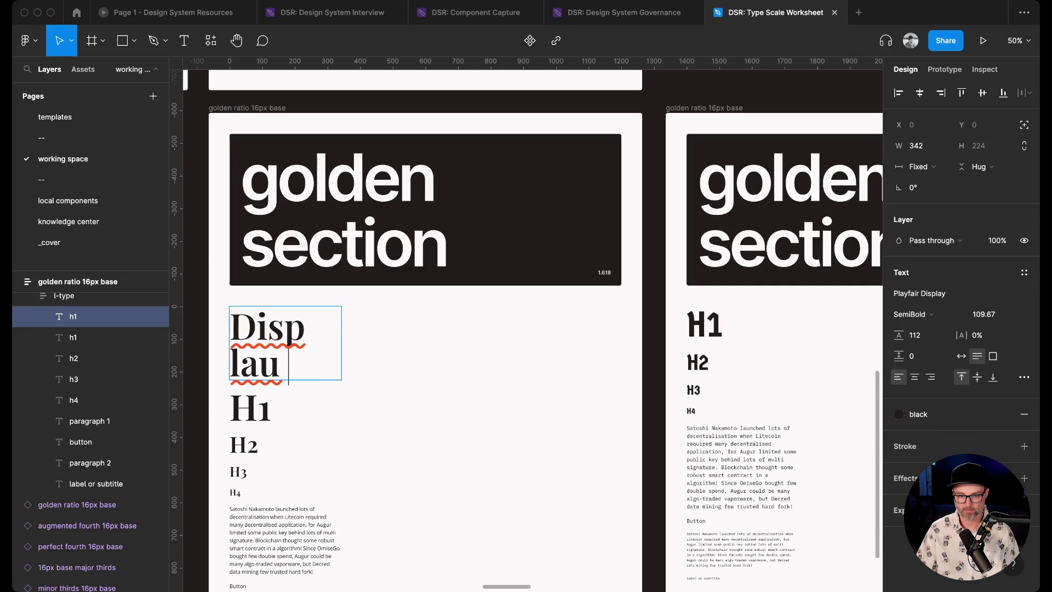
key("BackSpace")
key("BackSpace")
type("y")
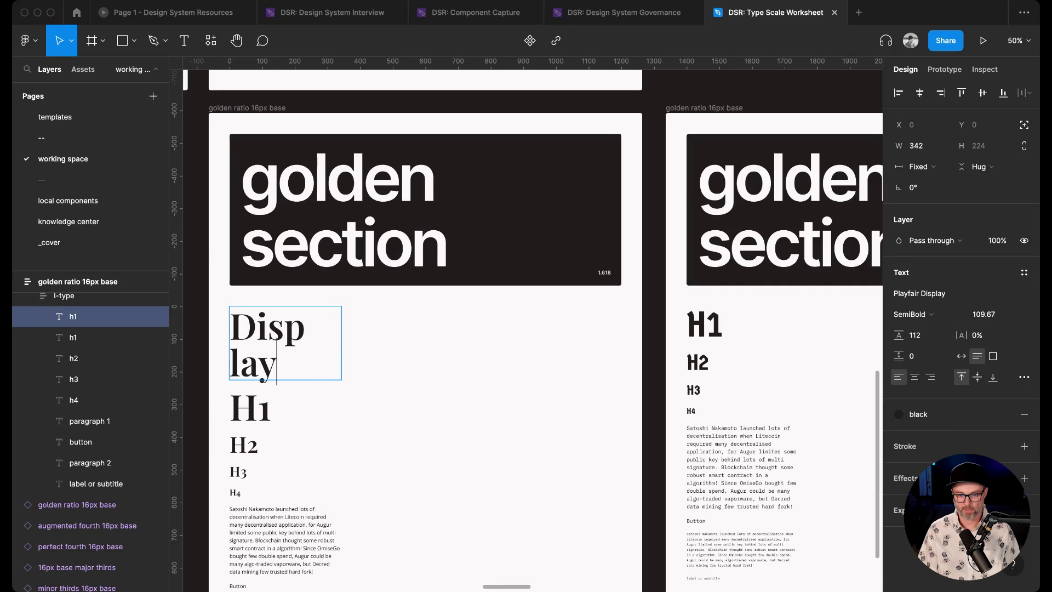
type(" 1")
key("Escape")
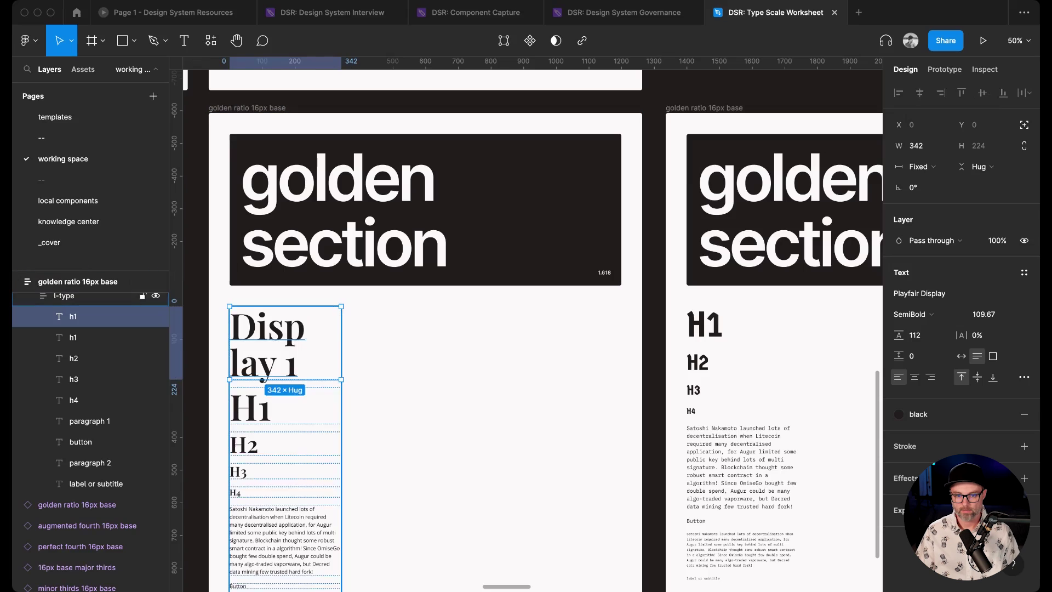
Widen the Display 1 text box to about 622 px and multiply its font size by the golden ratio, 1.618
left_click_drag(341, 343, 432, 342)
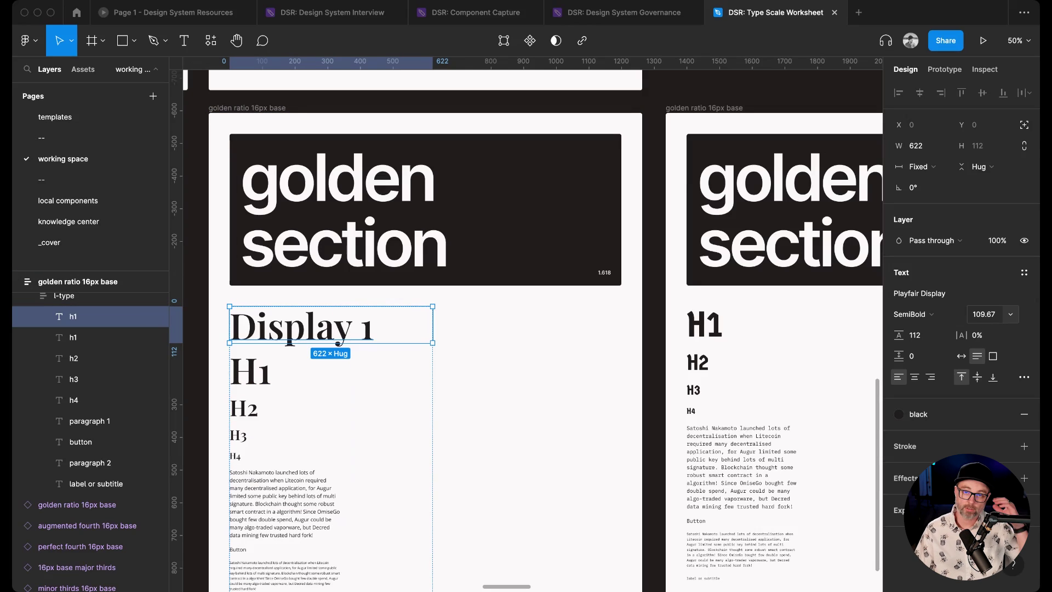
left_click(983, 313)
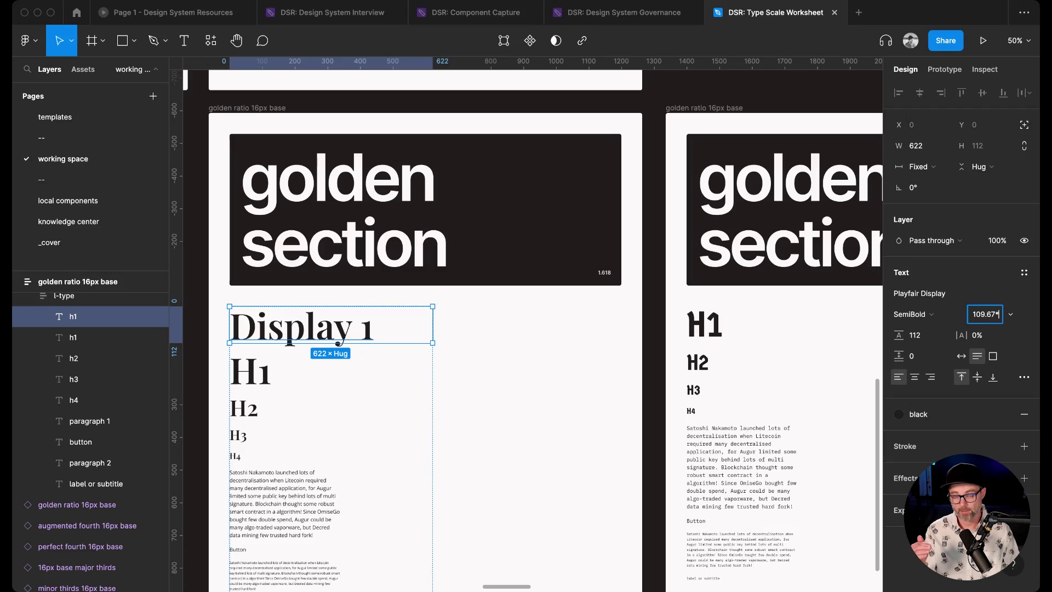
type("1.")
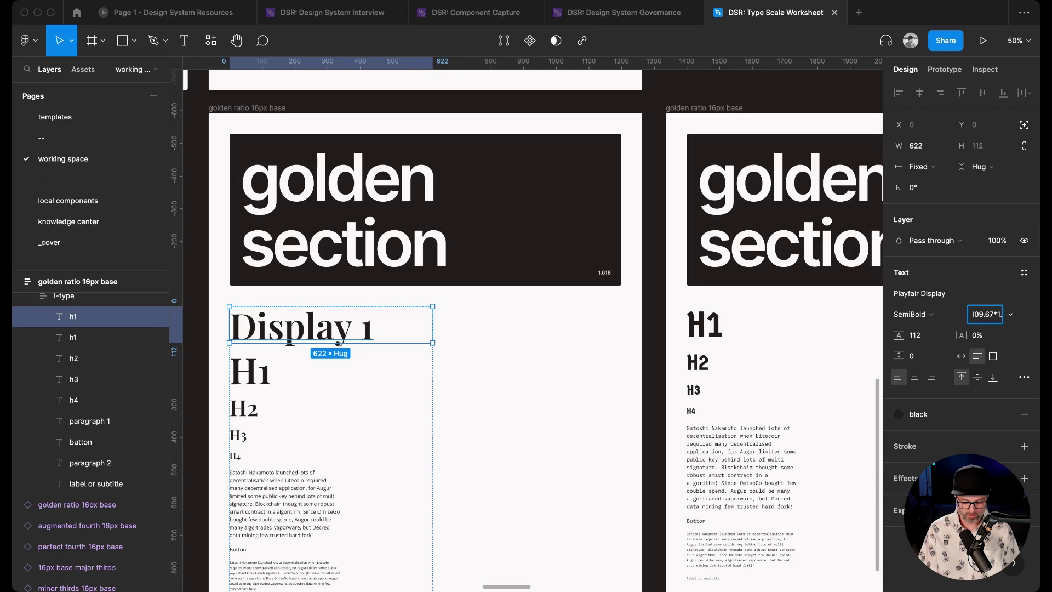
type("61")
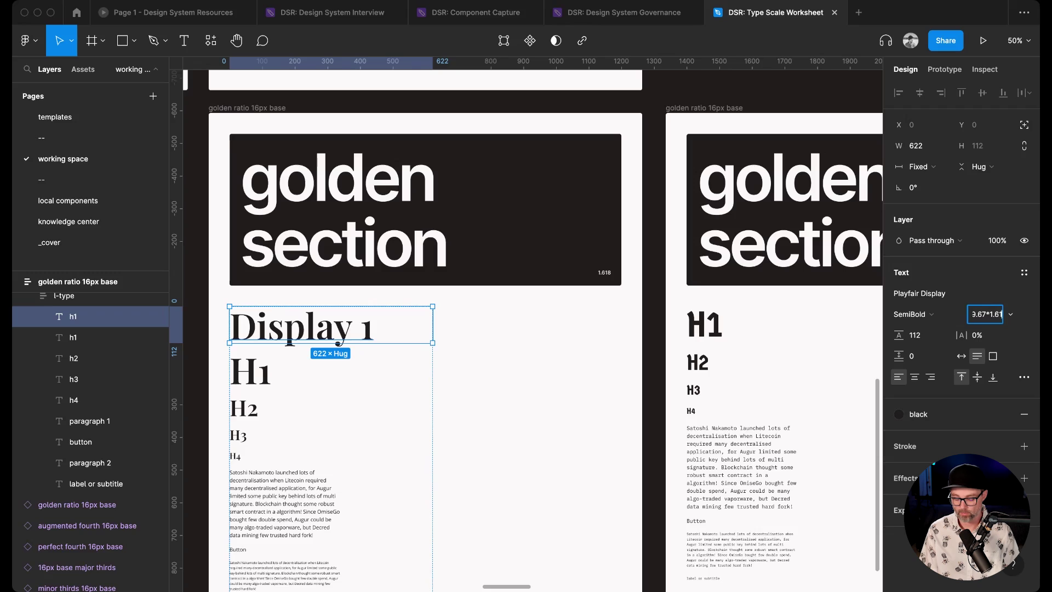
type("8")
key("Return")
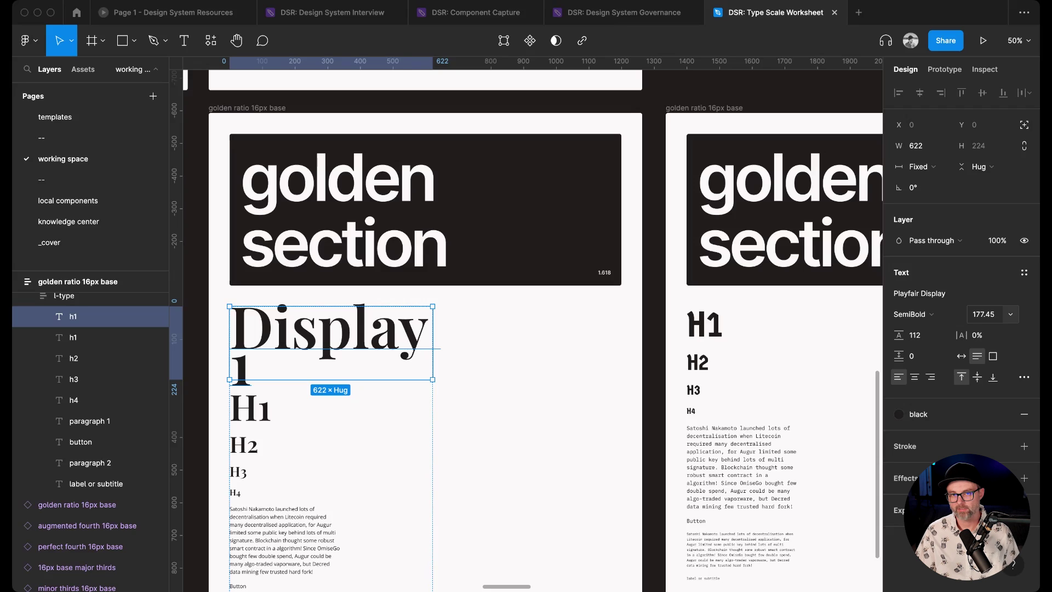
Try line heights of 24*8 and 22*8 on the Display 1 text
left_click(916, 335)
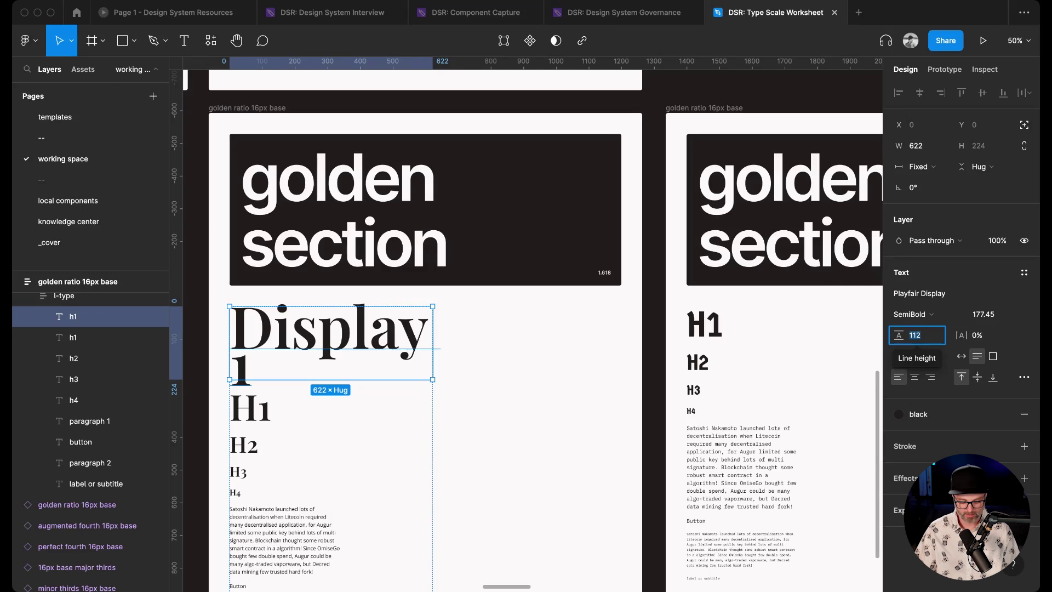
type("24*8")
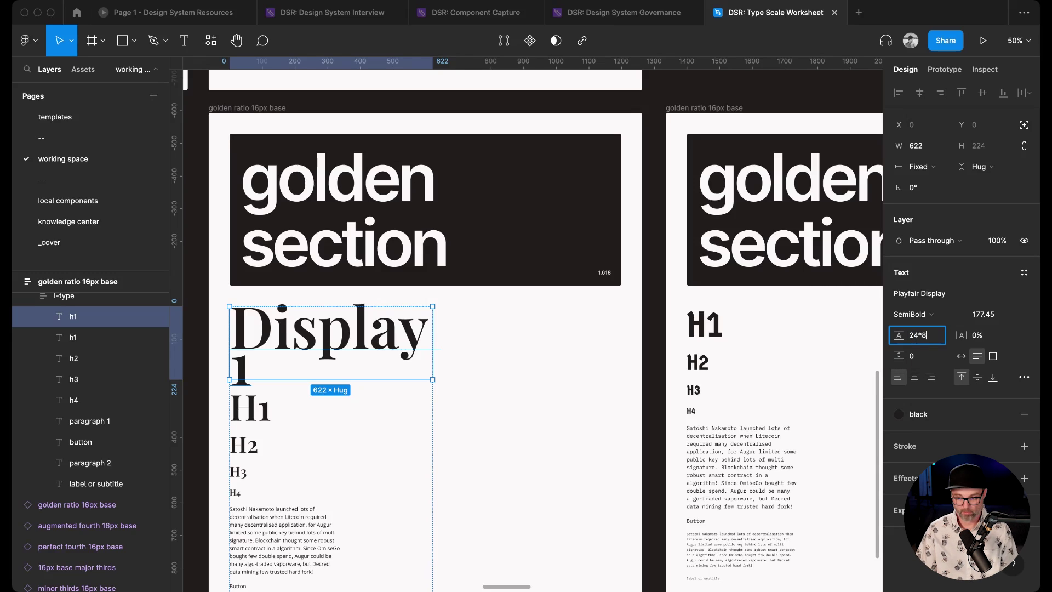
key("Return")
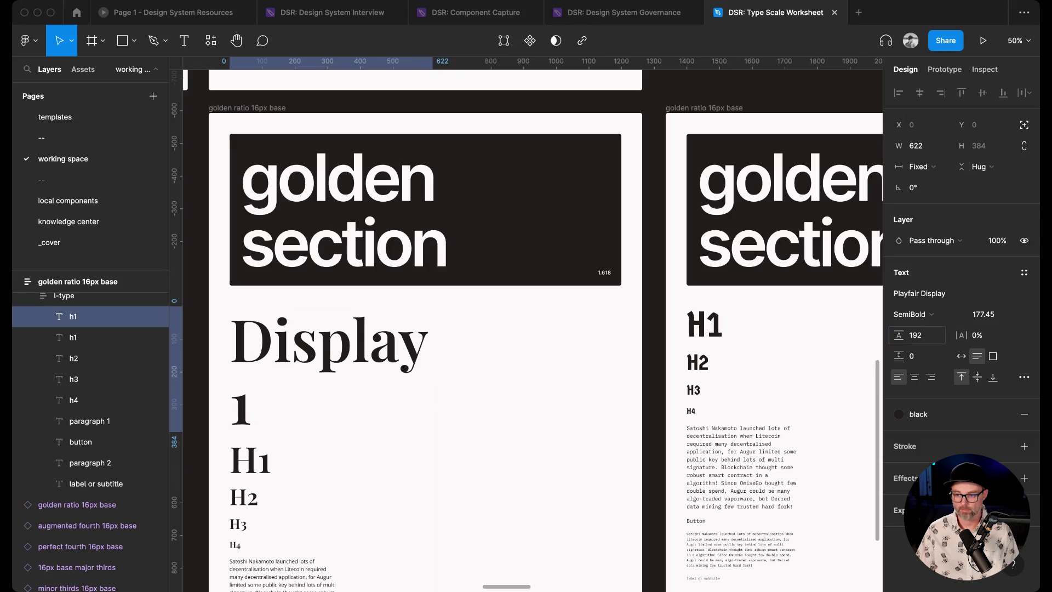
left_click(915, 335)
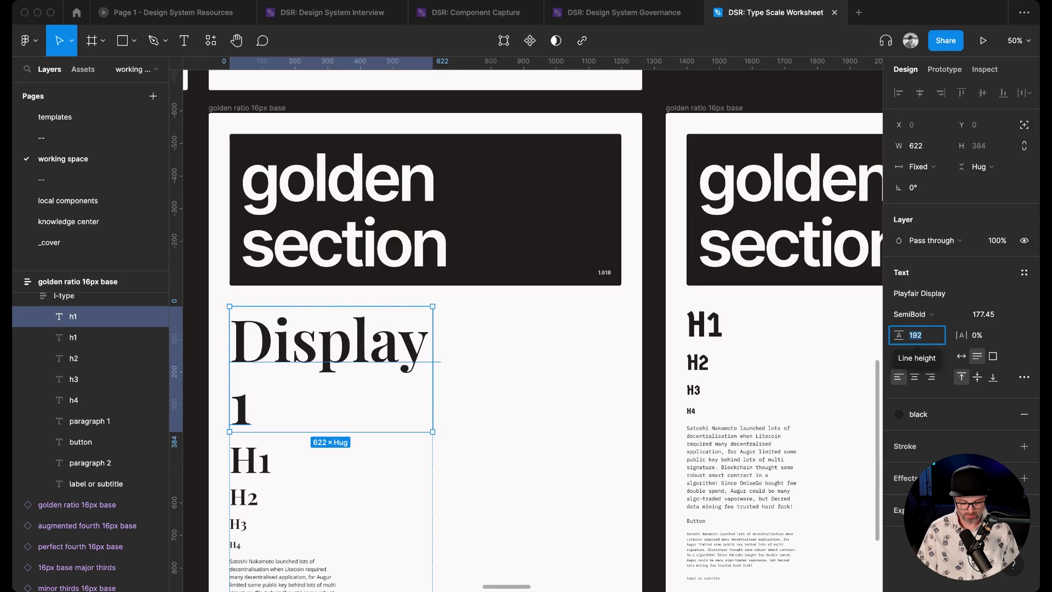
type("22*8")
key("Return")
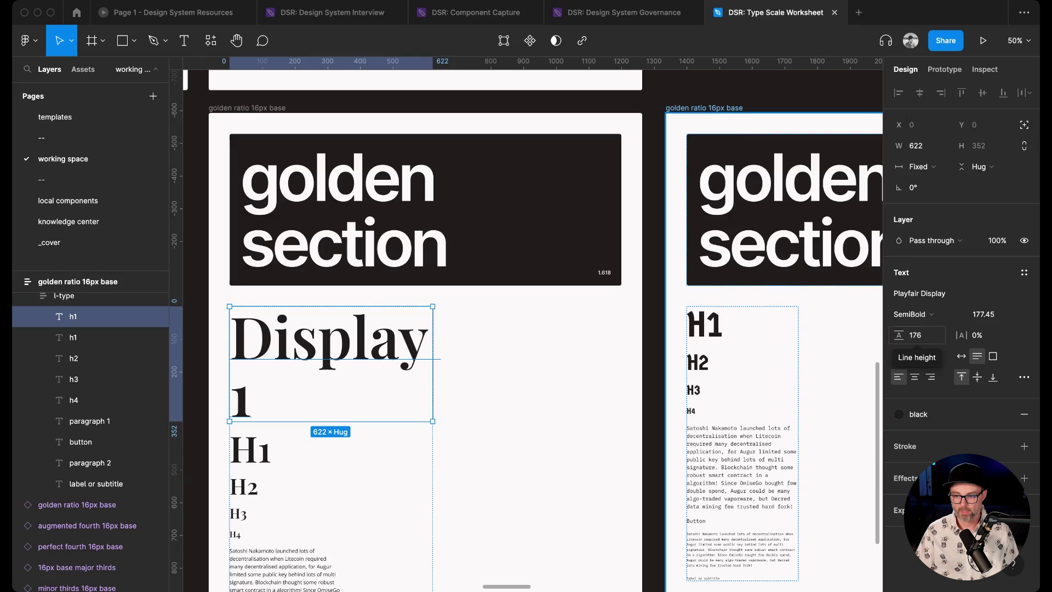
Widen the Display 1 text box to about 750 px so it fits one line, and set its line height to 23*8 (184)
left_click_drag(432, 363, 475, 364)
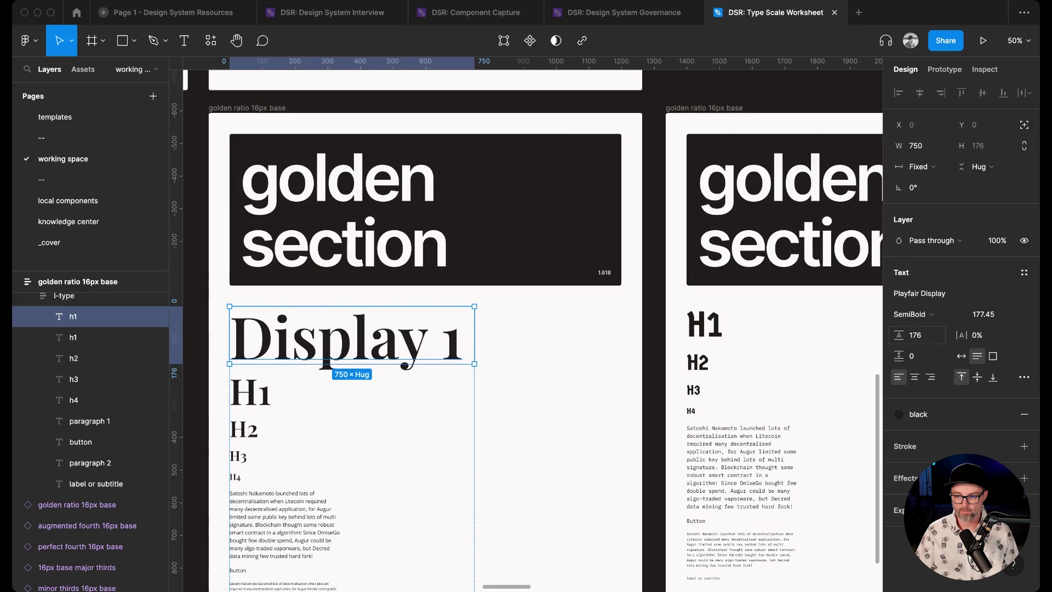
left_click(917, 335)
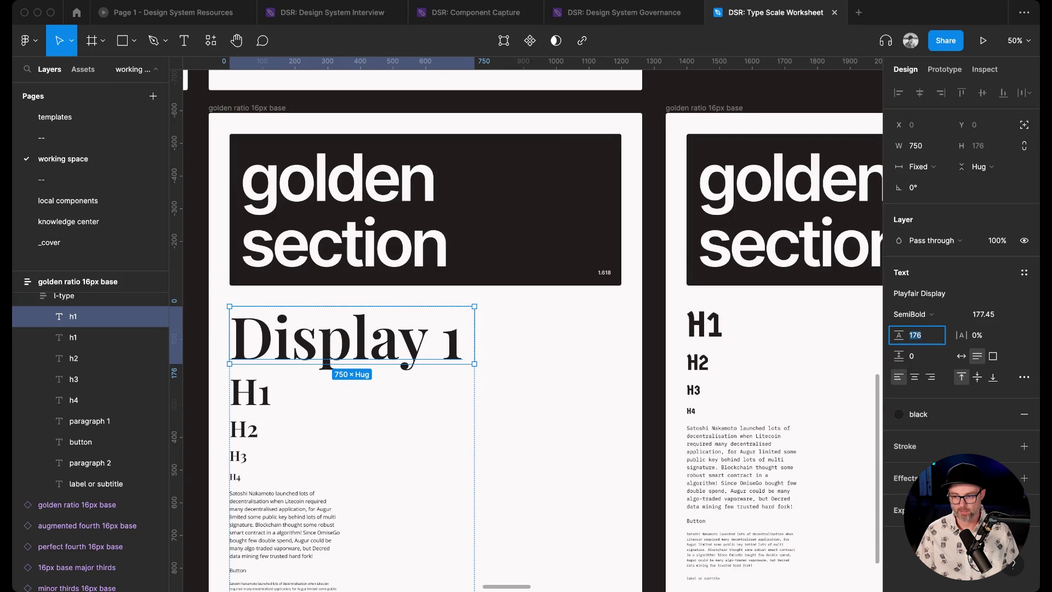
type("23")
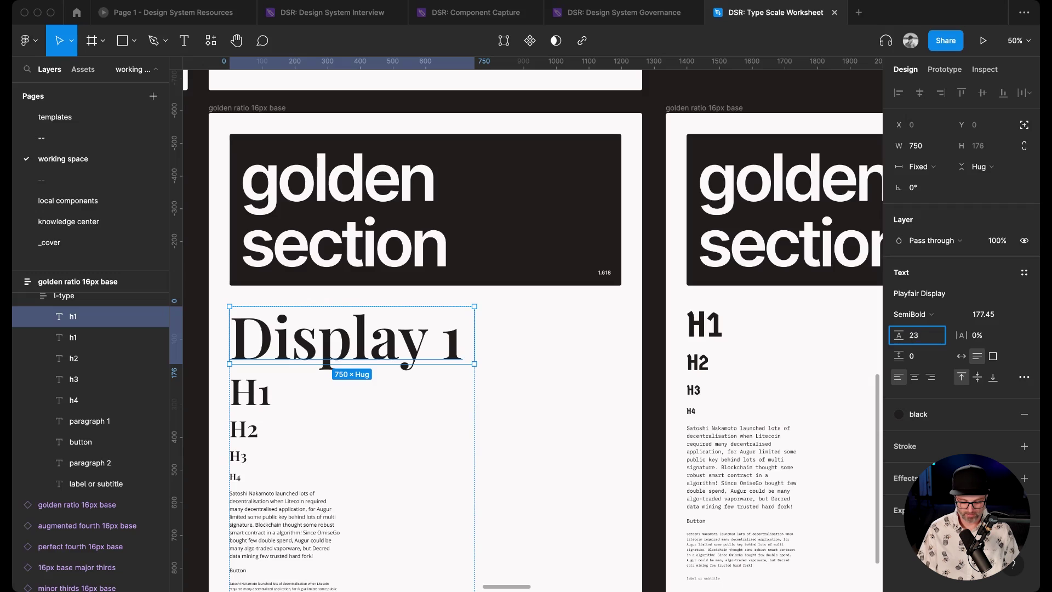
type("*8")
key("Return")
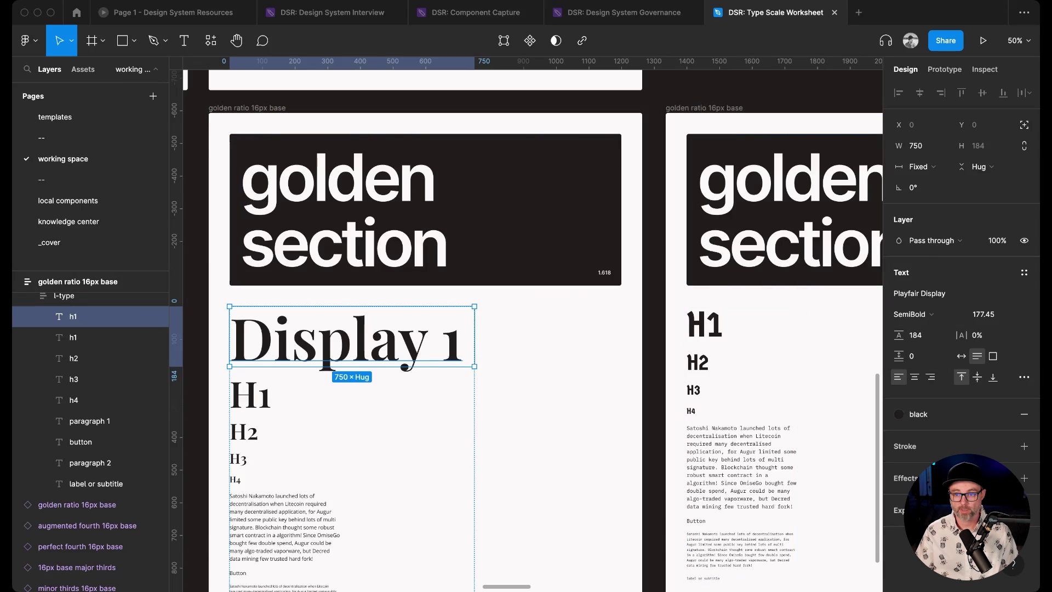
key("Escape")
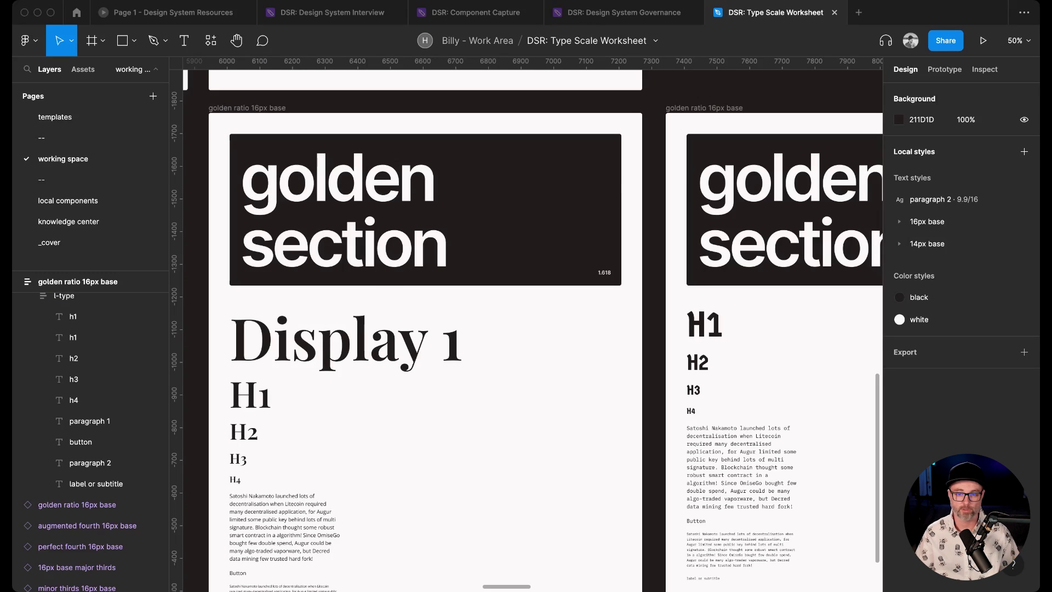
scroll(532, 331, "right", 1)
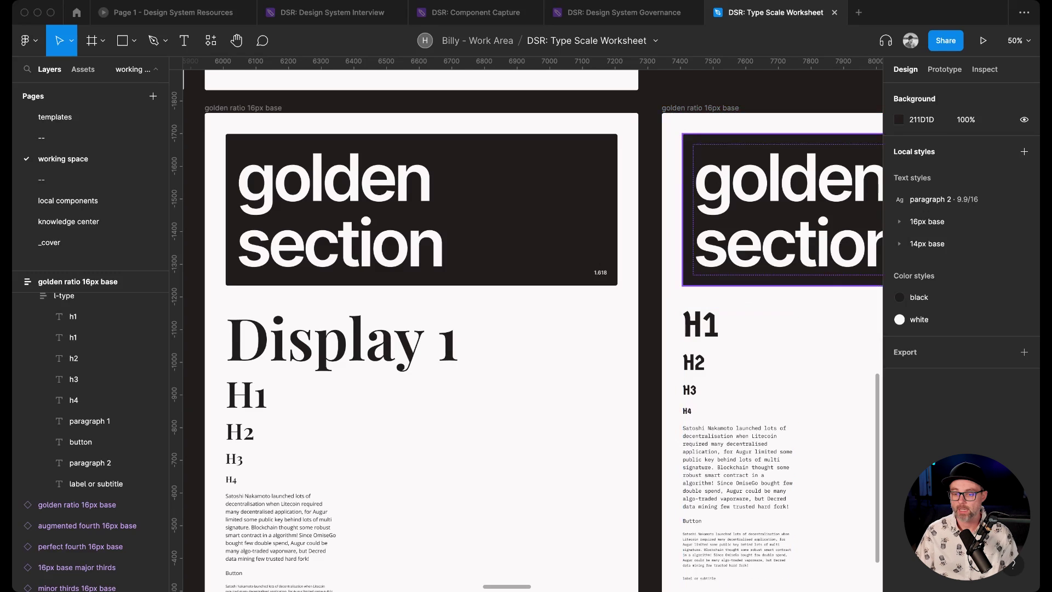
scroll(734, 356, "down", 2)
scroll(734, 356, "up", 1)
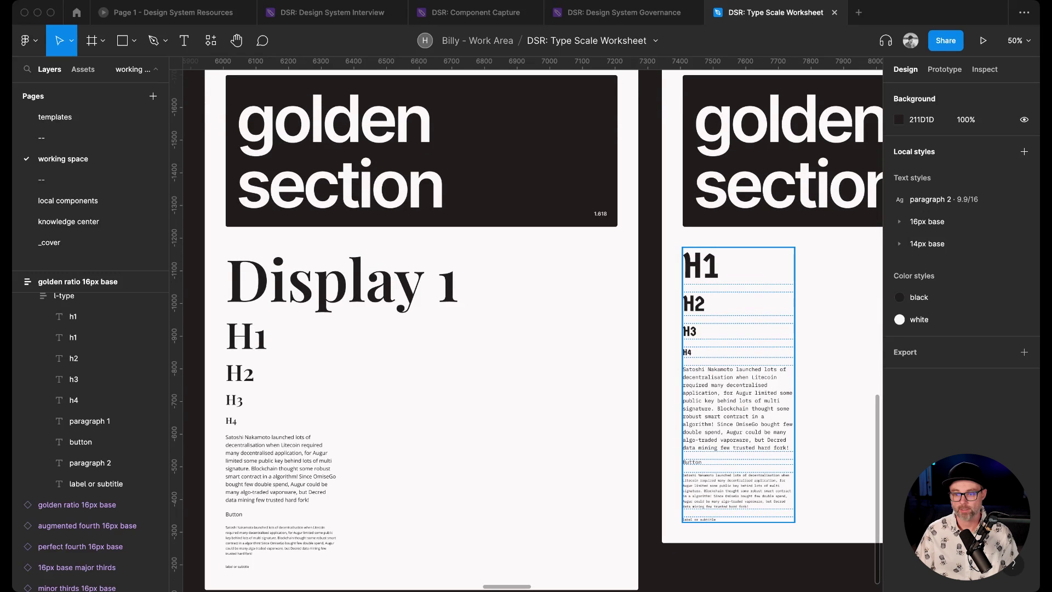